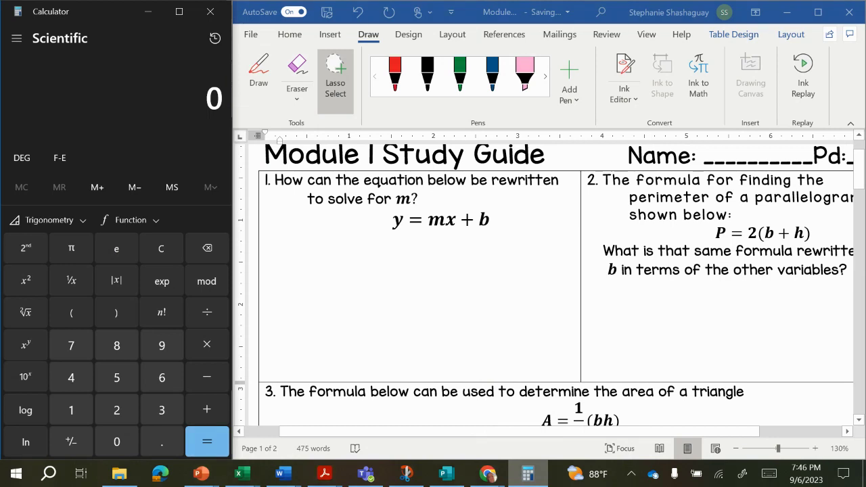
Highlight "solve for m" in question 1 and the m in y = mx + b with the yellow highlighter.
click(335, 80)
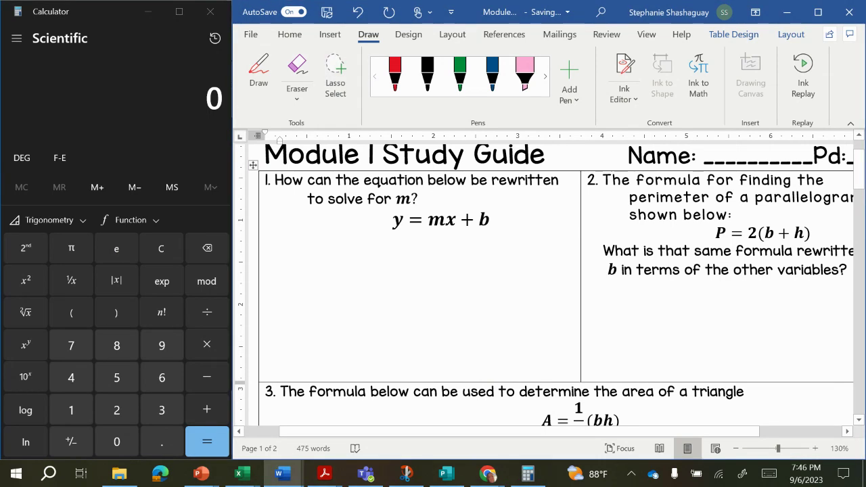
scroll(550, 284, up, 2)
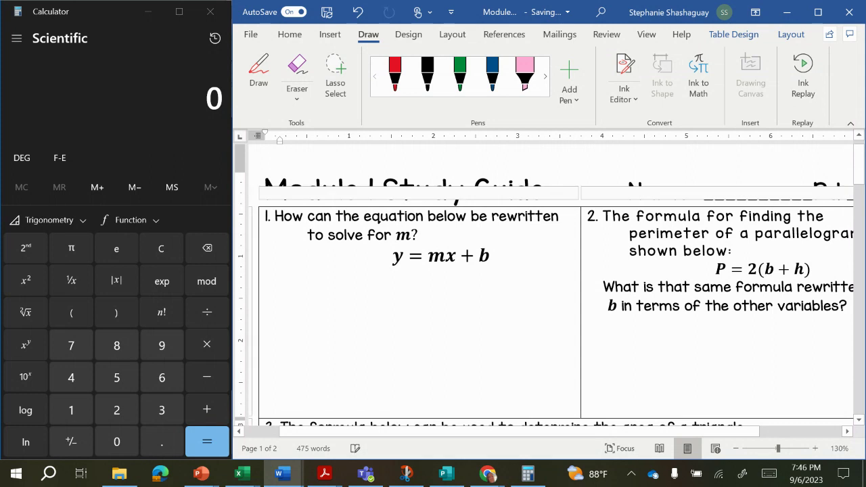
click(544, 76)
click(525, 75)
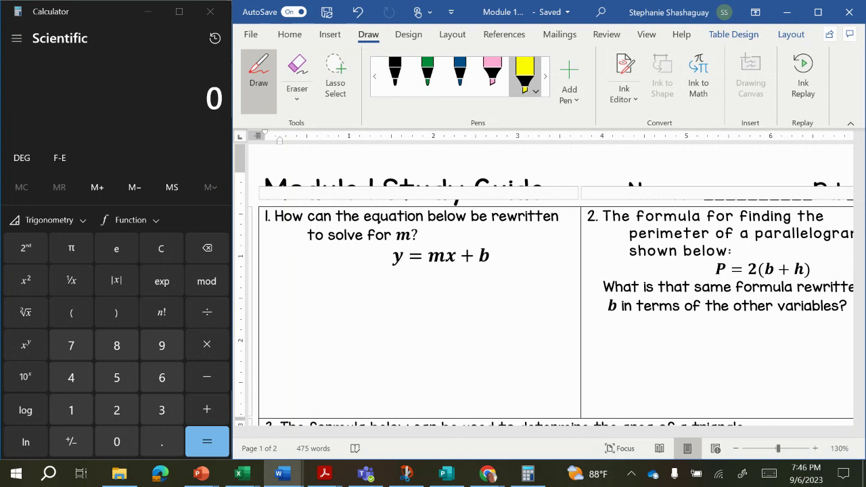
mouse_move(329, 235)
mouse_down()
mouse_move(413, 234)
mouse_move(444, 255)
mouse_move(441, 268)
mouse_up()
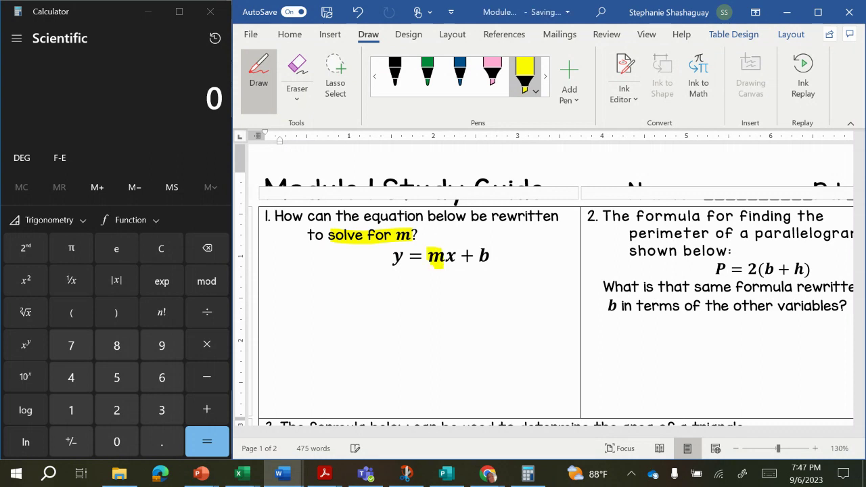
Write a circled 1 with + and − in black beside question 1, and highlight that note and the + b term in pink.
click(394, 71)
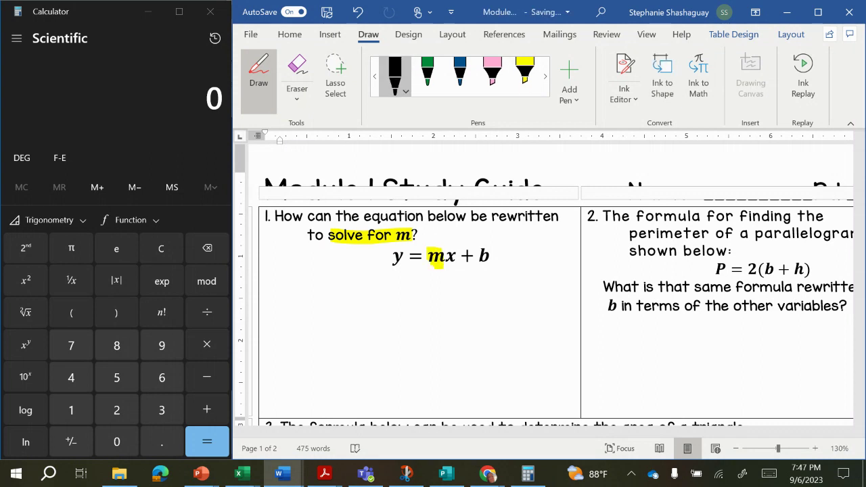
mouse_move(500, 230)
mouse_down()
mouse_move(532, 240)
mouse_move(564, 234)
mouse_up()
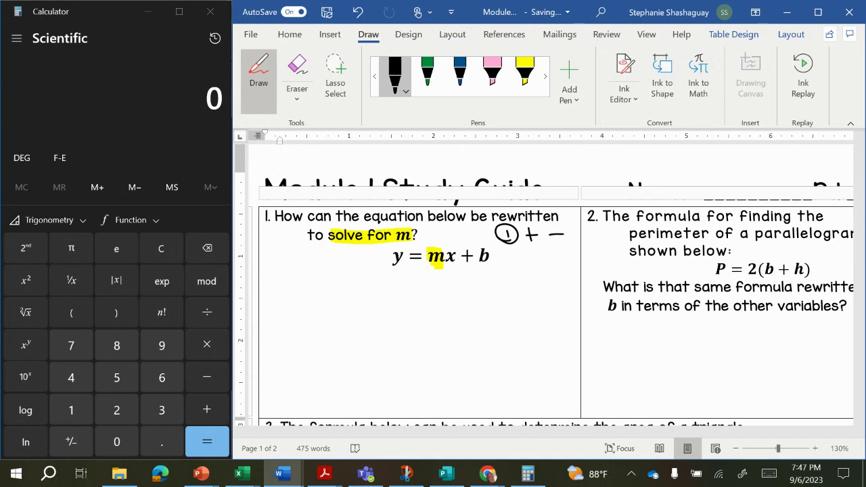
click(491, 71)
drag(493, 234, 569, 234)
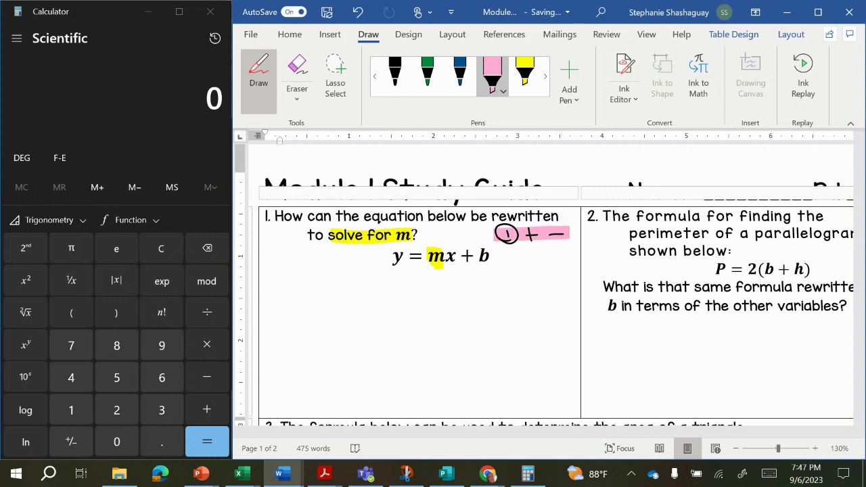
mouse_move(460, 254)
mouse_down()
mouse_move(494, 254)
mouse_move(460, 263)
mouse_up()
In blue ink, subtract b from both sides of question 1's equation, with a vertical divider through the equals sign, and write y − b = mx.
click(460, 71)
mouse_move(458, 282)
mouse_down()
mouse_move(491, 282)
mouse_move(482, 288)
mouse_up()
drag(375, 282, 390, 287)
drag(414, 242, 414, 331)
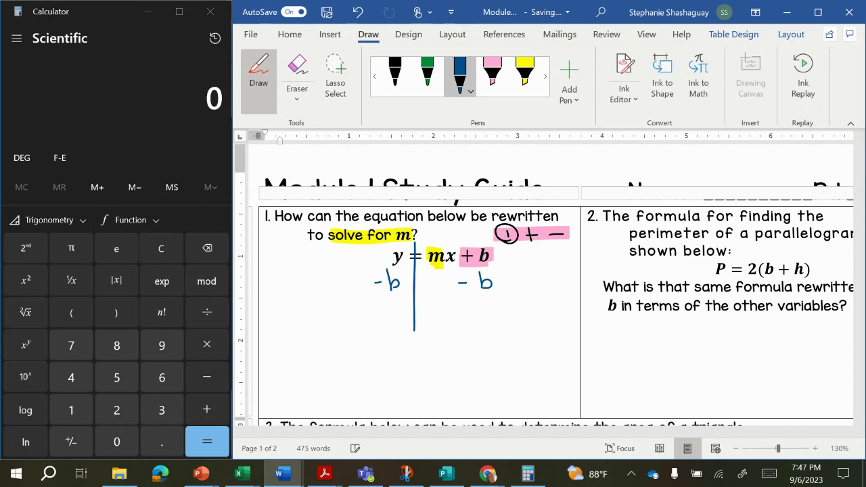
mouse_move(350, 302)
mouse_down()
mouse_move(360, 329)
mouse_move(378, 309)
mouse_move(444, 301)
mouse_move(466, 316)
mouse_move(455, 317)
mouse_up()
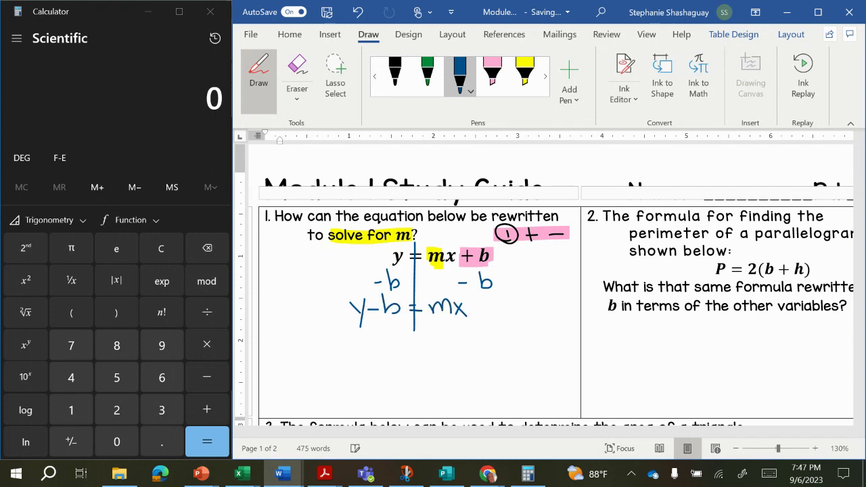
Write a circled 2 with · and ÷ in black below the circled 1 note and highlight it in green.
click(395, 71)
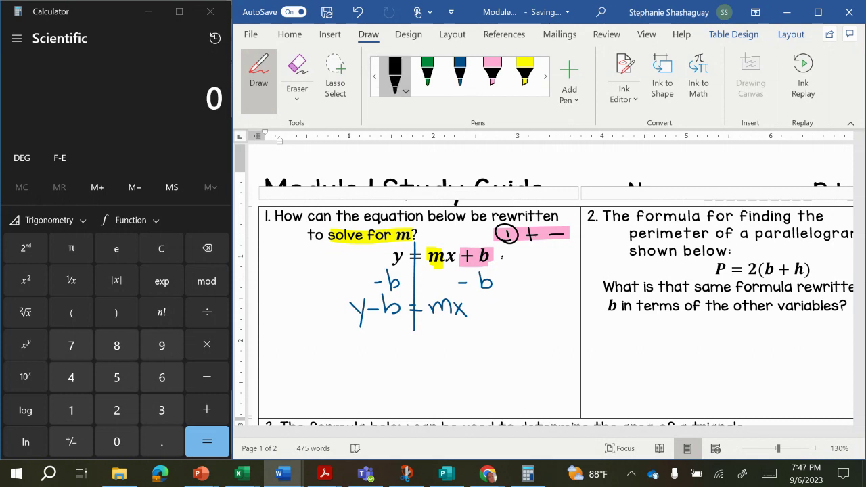
mouse_move(501, 257)
mouse_down()
mouse_move(514, 274)
mouse_move(502, 250)
mouse_move(561, 262)
mouse_up()
click(555, 253)
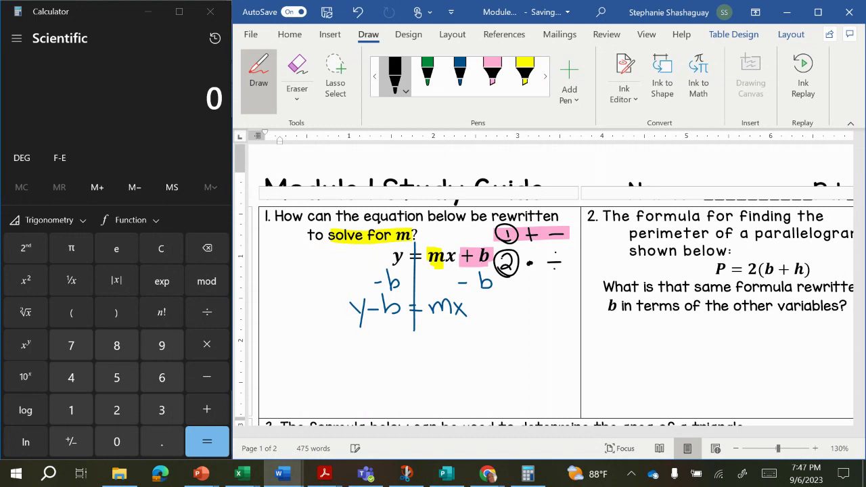
click(555, 270)
click(545, 76)
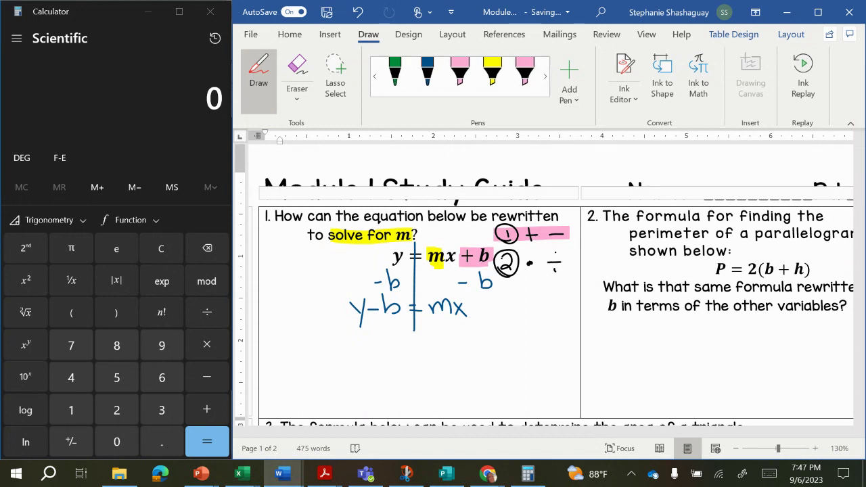
click(545, 76)
click(525, 74)
drag(497, 263, 568, 264)
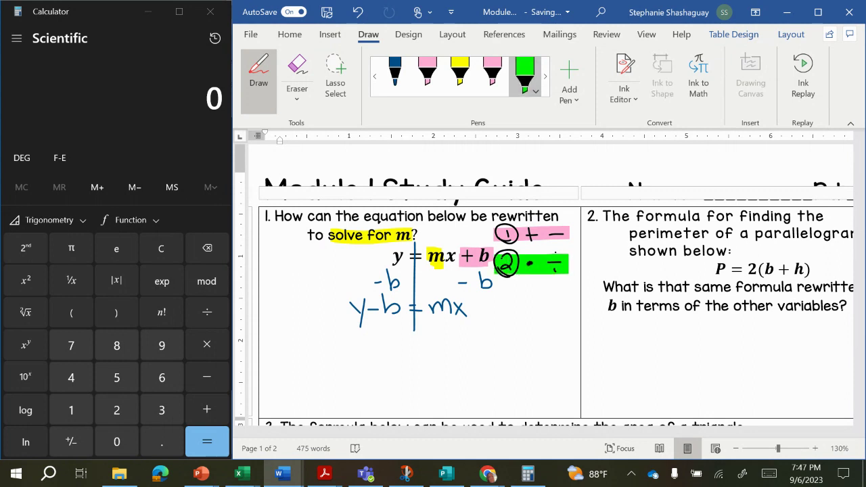
Highlight the m in y − b = mx in yellow, and write ÷ m in green under a line below each side.
click(459, 71)
mouse_move(428, 301)
mouse_down()
mouse_move(449, 307)
mouse_move(447, 315)
mouse_up()
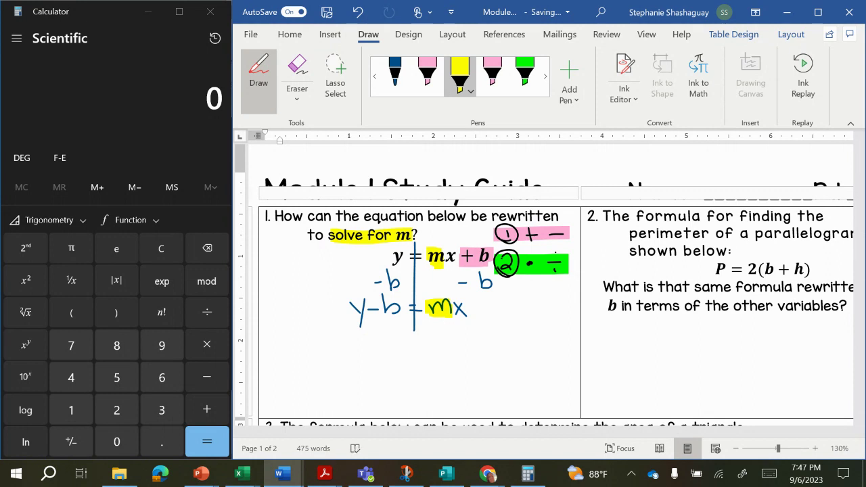
click(375, 76)
click(395, 73)
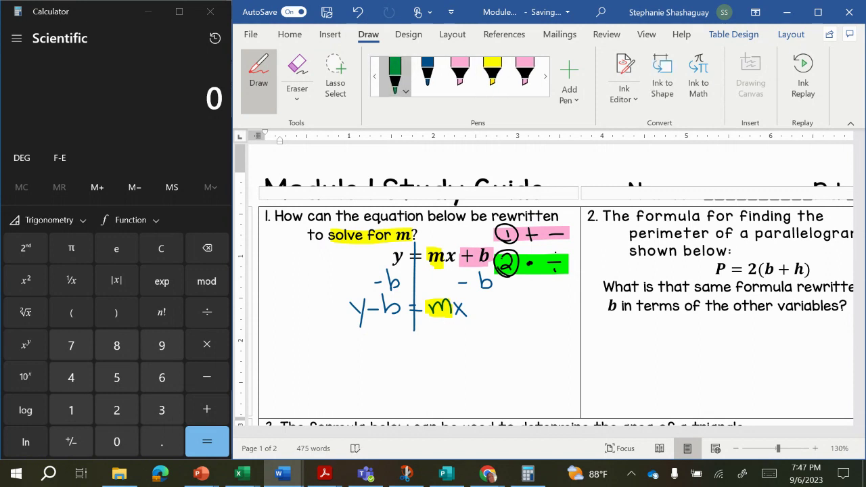
mouse_move(424, 321)
mouse_down()
mouse_move(466, 318)
mouse_move(442, 334)
mouse_move(458, 331)
mouse_move(471, 342)
mouse_up()
drag(351, 326, 399, 324)
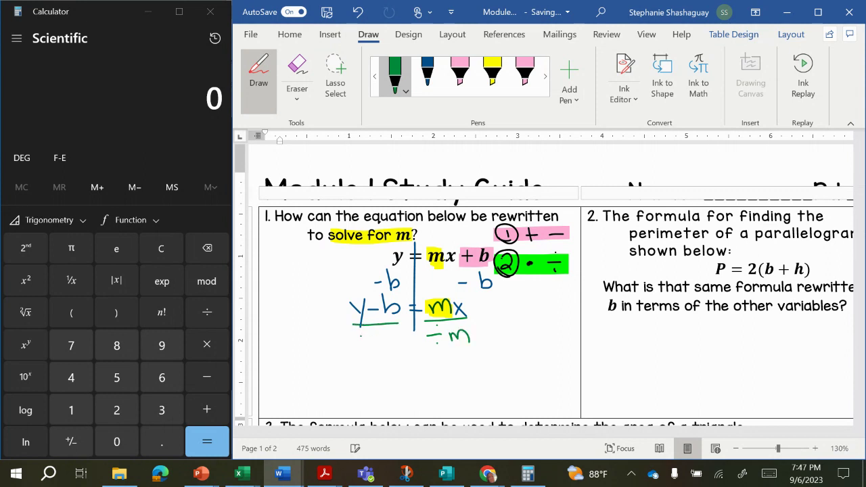
mouse_move(351, 345)
mouse_down()
mouse_move(380, 341)
mouse_move(397, 349)
mouse_up()
Erase the green m under both sides of y − b = mx and write a green x in its place.
click(297, 75)
click(459, 336)
click(385, 343)
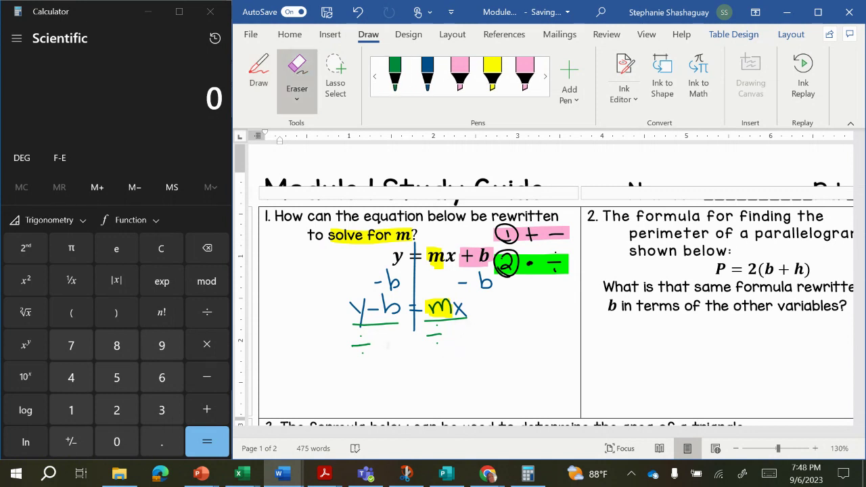
click(426, 75)
click(395, 76)
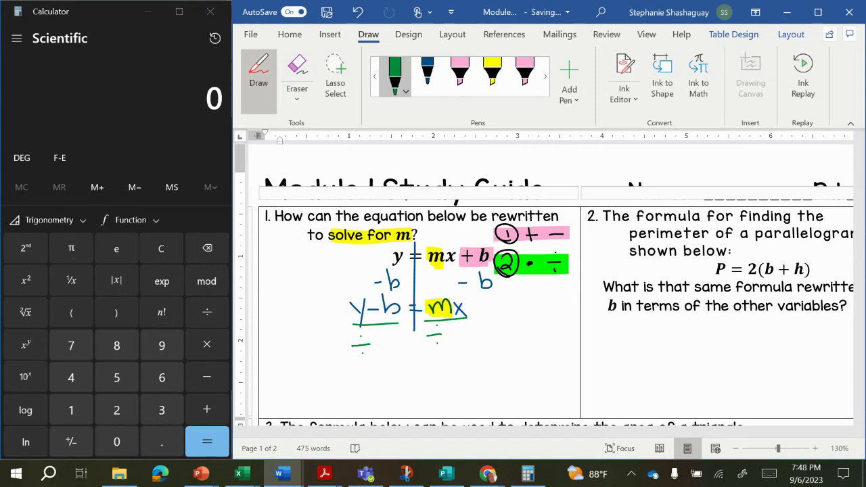
drag(461, 327, 452, 345)
drag(452, 330, 463, 345)
drag(384, 335, 395, 350)
drag(396, 335, 382, 350)
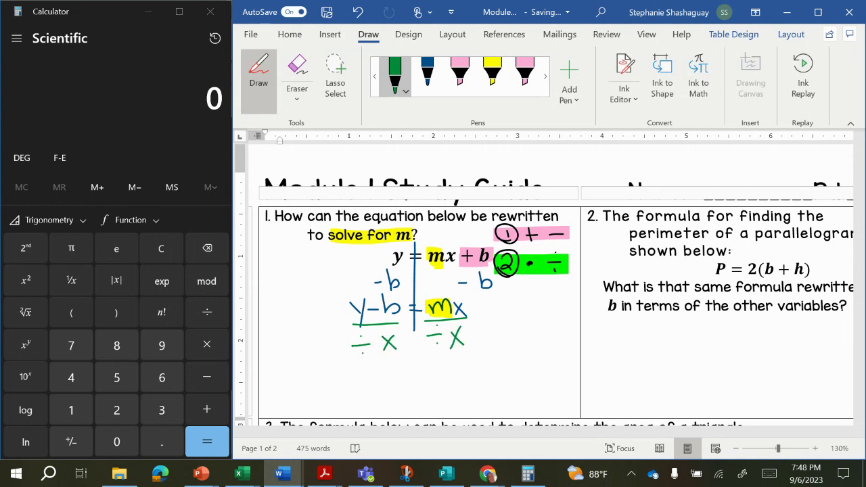
Strike through the x in mx and the x divisor beneath it in green ink.
click(434, 325)
click(437, 341)
drag(467, 294, 456, 343)
Write the boxed answer (y − b)/x = m in blue under question 1's work and highlight its m in yellow.
click(427, 71)
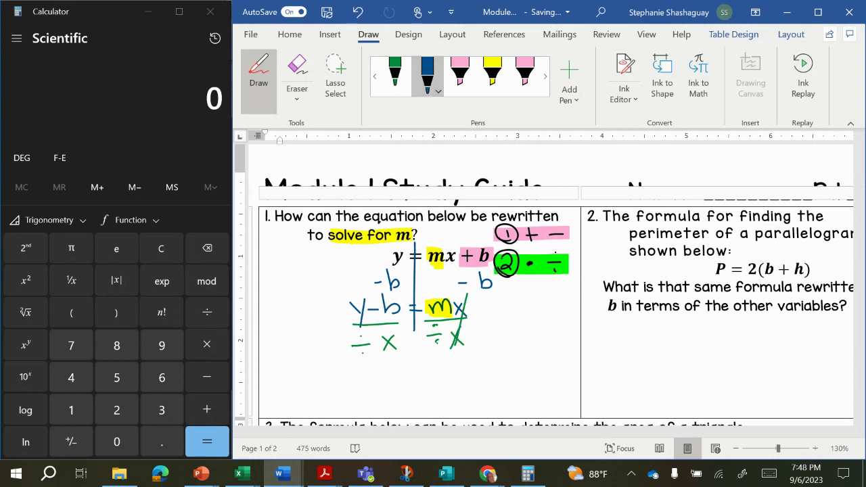
mouse_move(363, 368)
mouse_down()
mouse_move(369, 396)
mouse_move(406, 374)
mouse_move(401, 383)
mouse_move(420, 390)
mouse_move(379, 412)
mouse_up()
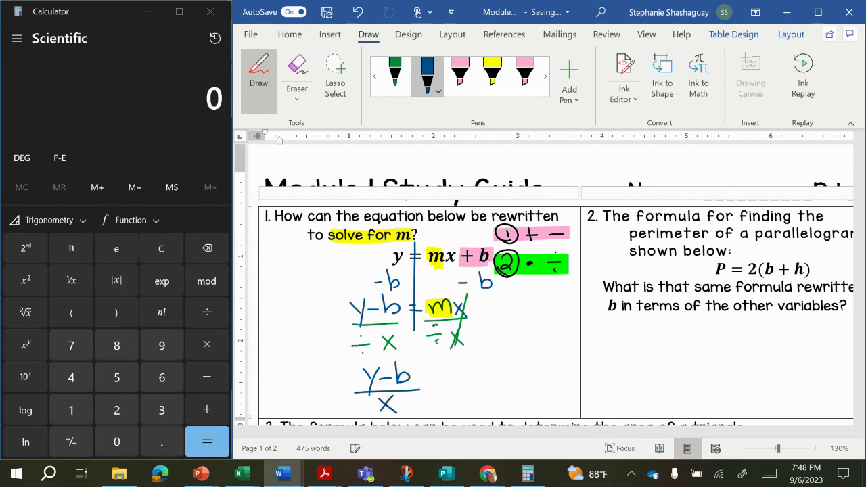
mouse_move(422, 383)
mouse_down()
mouse_move(437, 385)
mouse_move(440, 395)
mouse_up()
mouse_move(444, 398)
mouse_down()
mouse_move(449, 380)
mouse_move(469, 400)
mouse_up()
mouse_move(484, 349)
mouse_down()
mouse_move(344, 363)
mouse_move(376, 416)
mouse_move(486, 393)
mouse_move(484, 350)
mouse_up()
click(493, 71)
drag(434, 376, 472, 405)
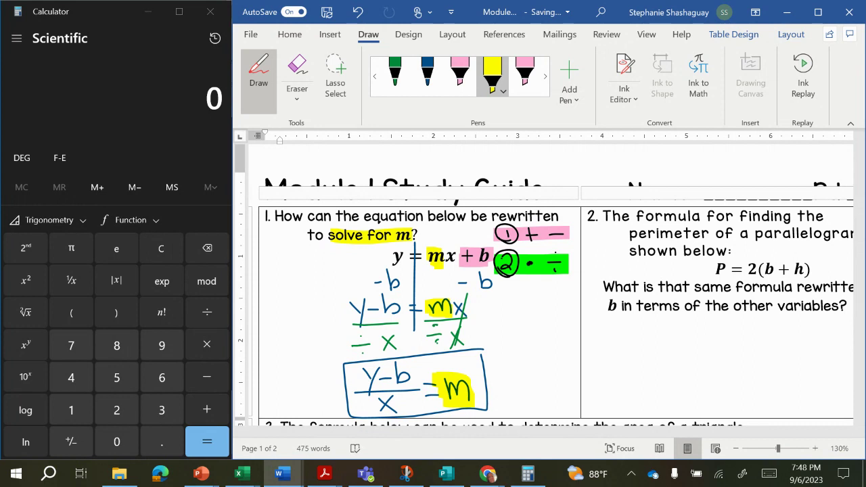
click(264, 84)
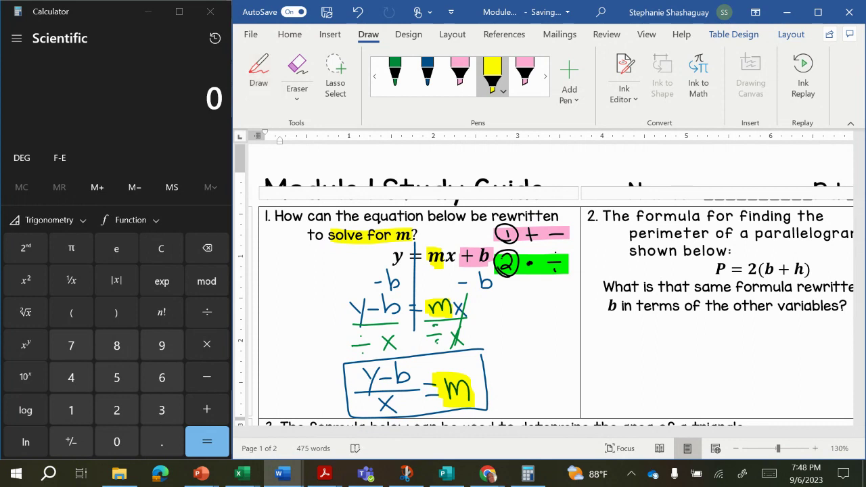
Highlight "rewritten for b" in question 2 and the b in P = 2(b + h) in yellow.
scroll(541, 284, right, 3)
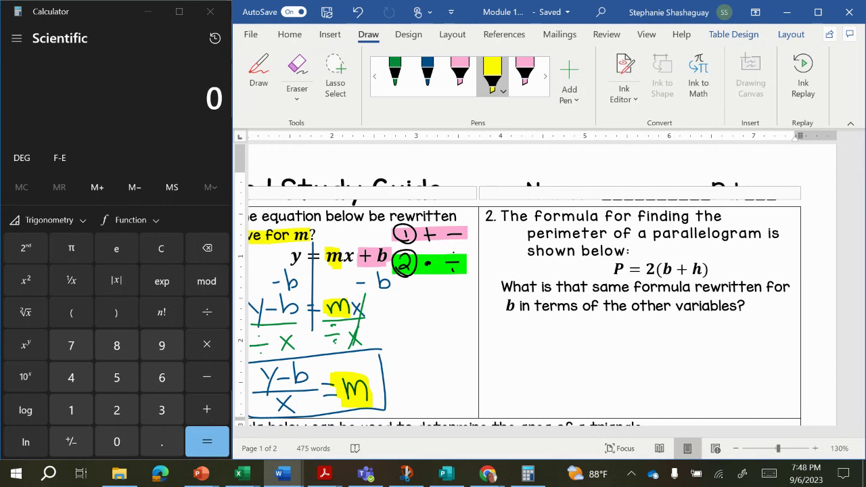
scroll(541, 284, left, 1)
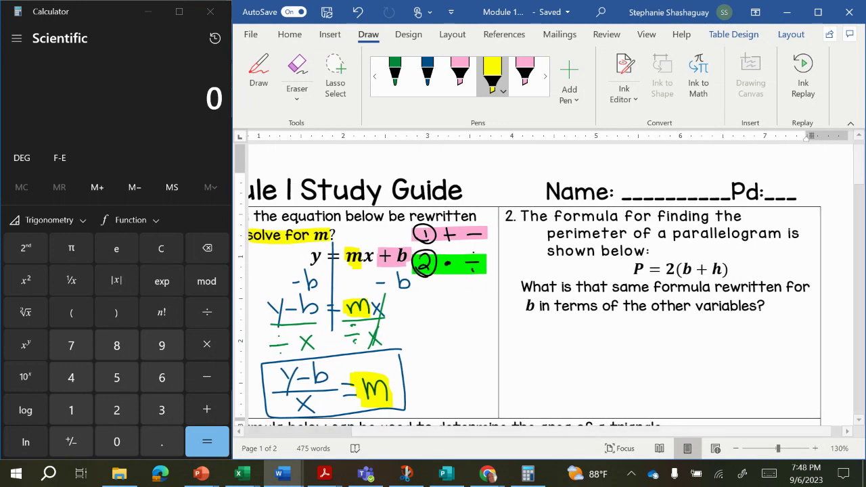
scroll(541, 284, right, 1)
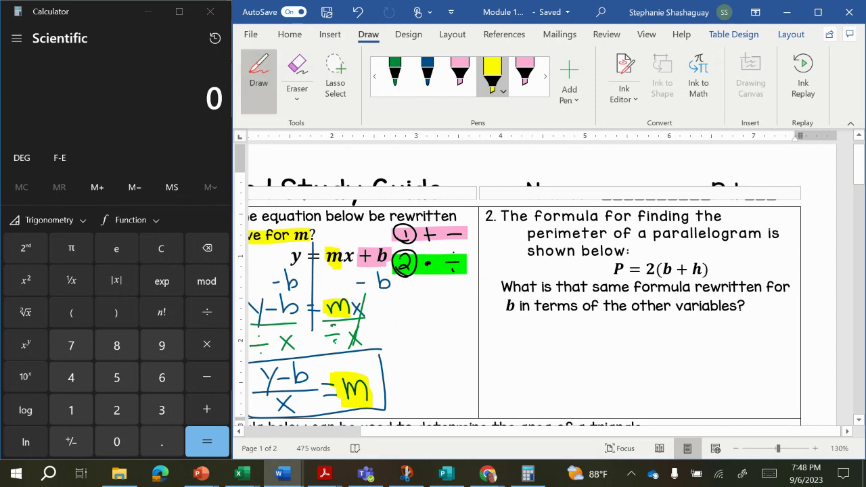
drag(689, 287, 791, 287)
drag(499, 307, 527, 307)
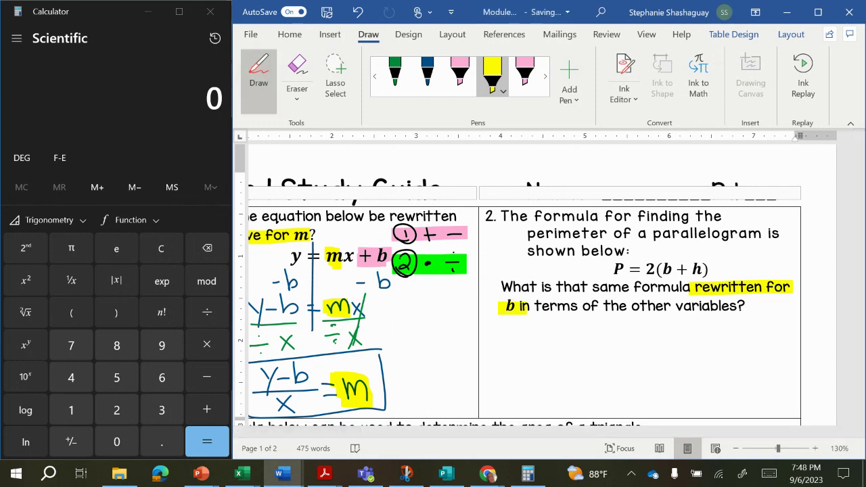
drag(663, 268, 671, 278)
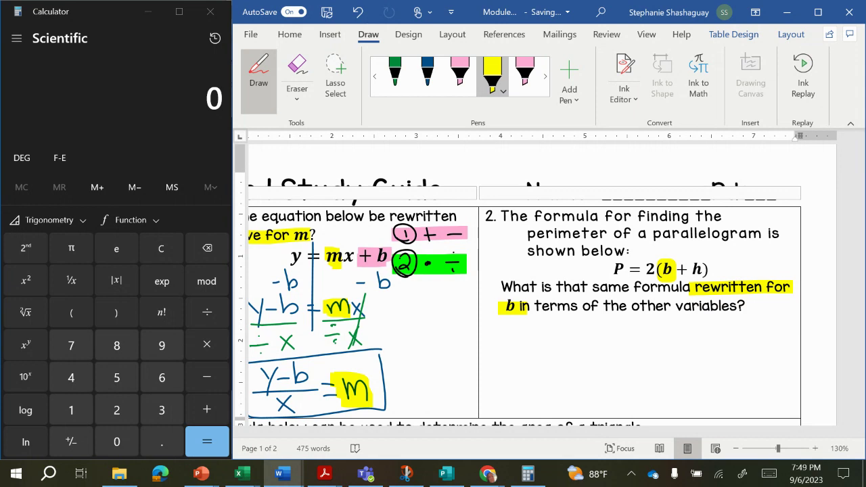
Highlight the 2 in P = 2(b + h) in green and write /2 after both sides with the green pen.
click(544, 76)
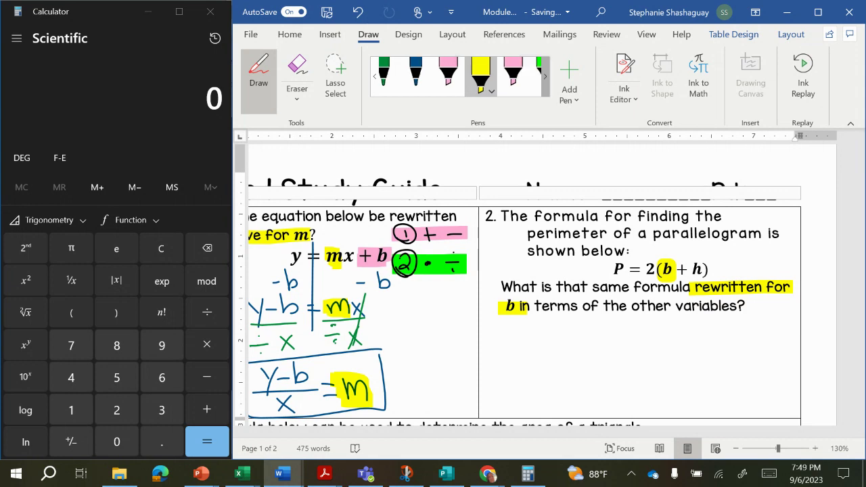
click(525, 74)
mouse_move(649, 260)
mouse_down()
mouse_move(646, 278)
mouse_move(654, 277)
mouse_up()
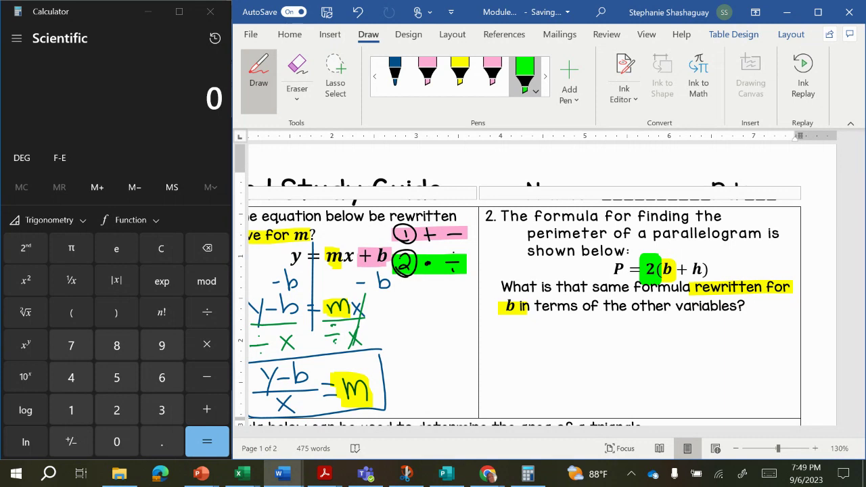
click(374, 76)
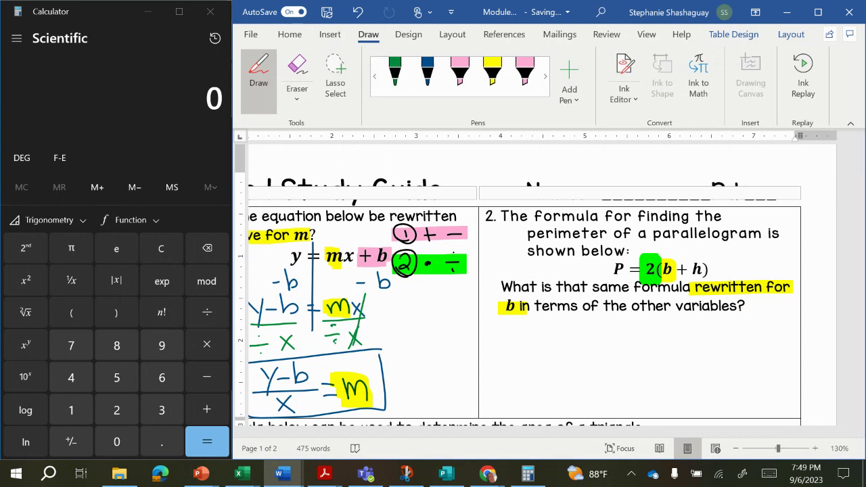
click(395, 76)
mouse_move(717, 256)
mouse_down()
mouse_move(704, 286)
mouse_move(733, 280)
mouse_up()
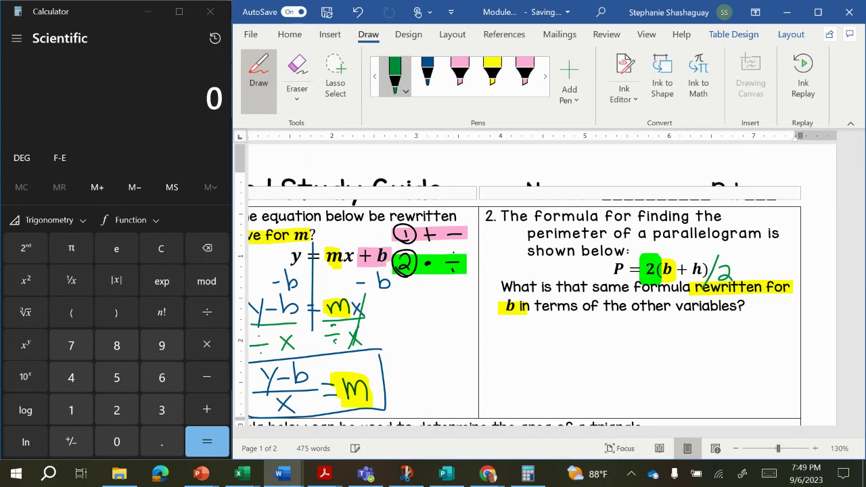
mouse_move(628, 257)
mouse_down()
mouse_move(612, 284)
mouse_move(631, 281)
mouse_up()
Write P/2 = b + h in blue ink below the question 2 text.
click(427, 76)
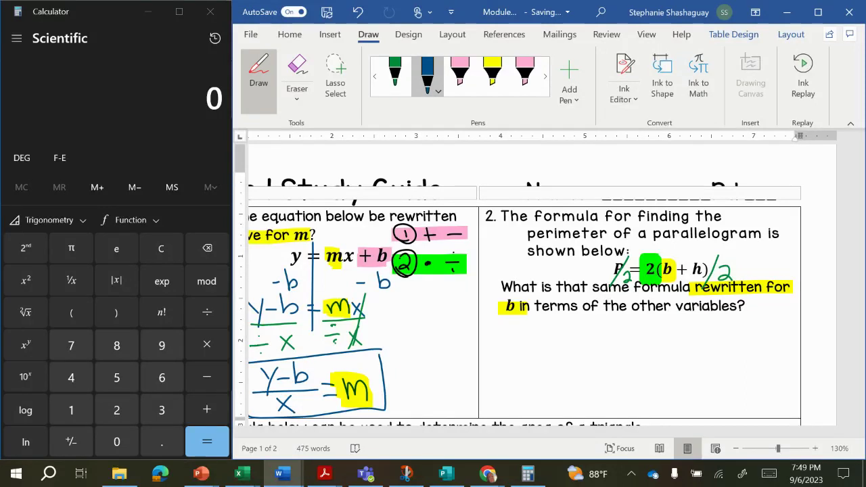
mouse_move(586, 322)
mouse_down()
mouse_move(587, 338)
mouse_move(603, 340)
mouse_move(591, 354)
mouse_move(597, 361)
mouse_up()
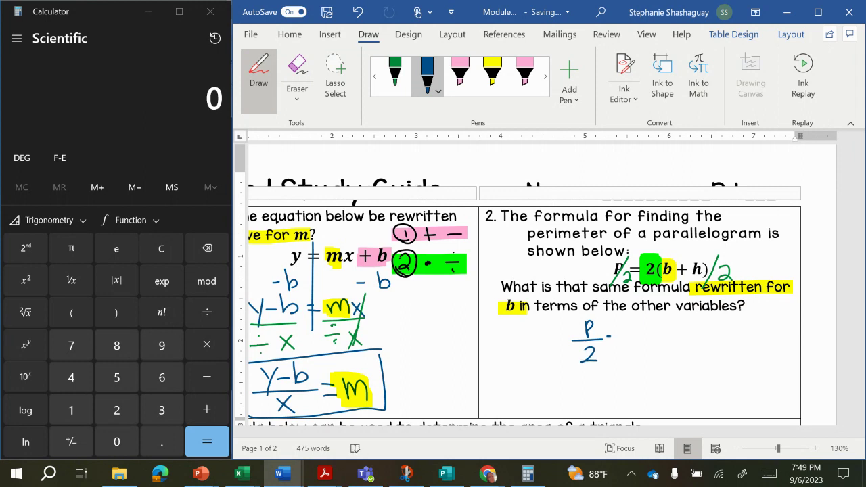
drag(608, 336, 617, 336)
mouse_move(612, 342)
mouse_down()
mouse_move(658, 339)
mouse_move(663, 331)
mouse_move(681, 341)
mouse_up()
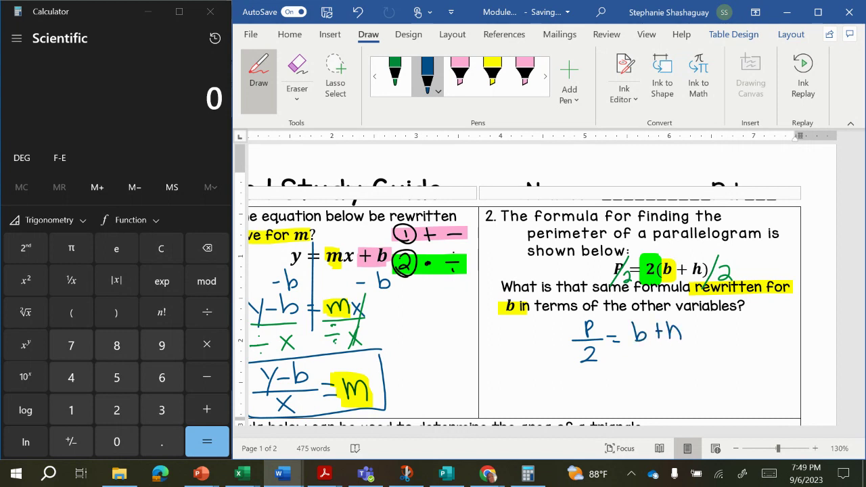
Highlight the b in P/2 = b + h in yellow and write −h in red under both sides.
click(492, 71)
drag(630, 322, 637, 344)
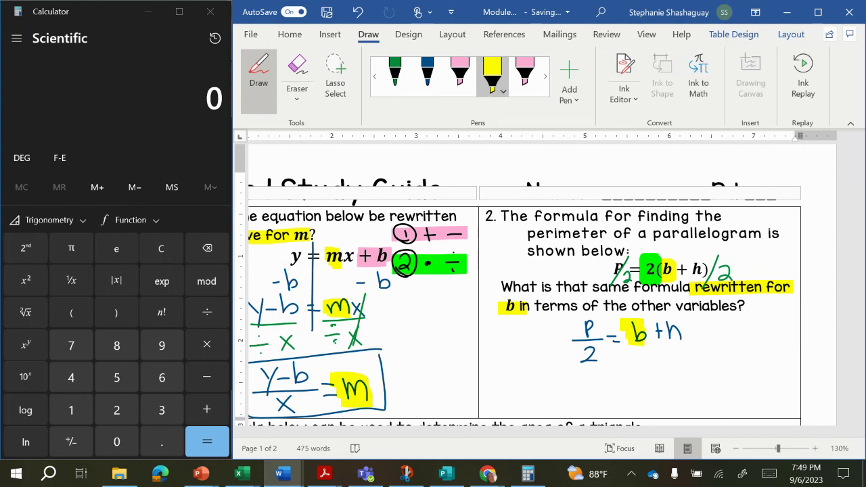
click(375, 77)
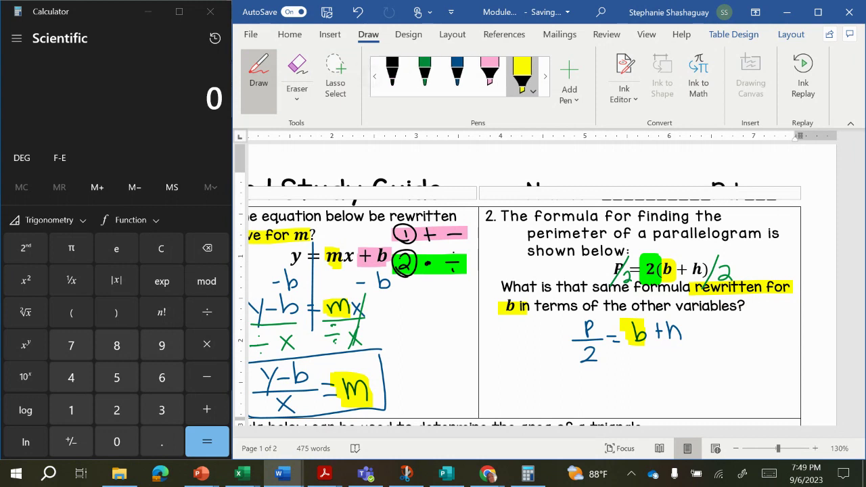
click(374, 76)
click(395, 75)
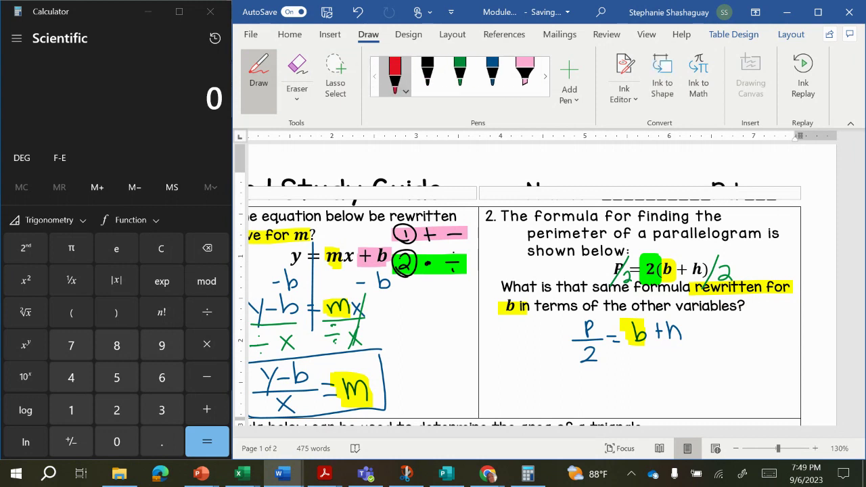
drag(649, 363, 683, 372)
drag(570, 378, 588, 382)
drag(589, 375, 602, 381)
Write the boxed answer P/2 − h = b in blue under question 2's work and highlight its b in yellow.
click(493, 75)
mouse_move(495, 376)
mouse_down()
mouse_move(495, 392)
mouse_move(490, 386)
mouse_move(513, 397)
mouse_move(503, 403)
mouse_move(510, 415)
mouse_move(527, 398)
mouse_move(590, 404)
mouse_move(507, 373)
mouse_move(480, 416)
mouse_move(579, 420)
mouse_move(606, 384)
mouse_up()
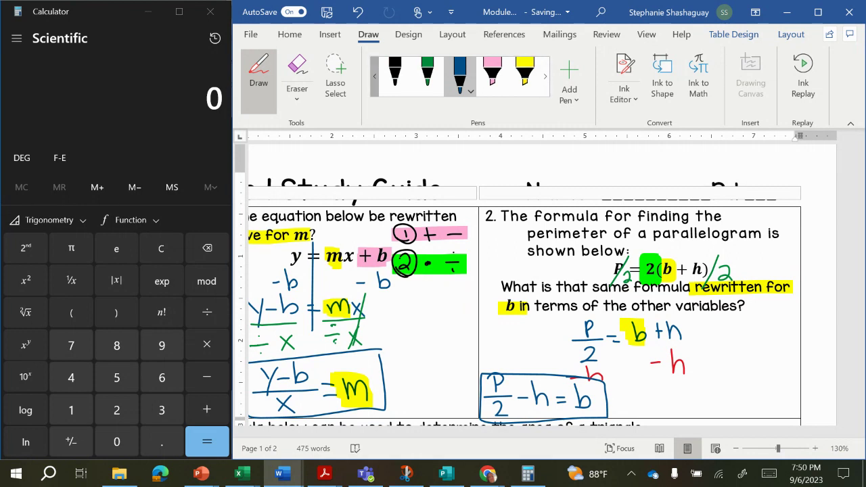
click(524, 73)
drag(570, 387, 592, 409)
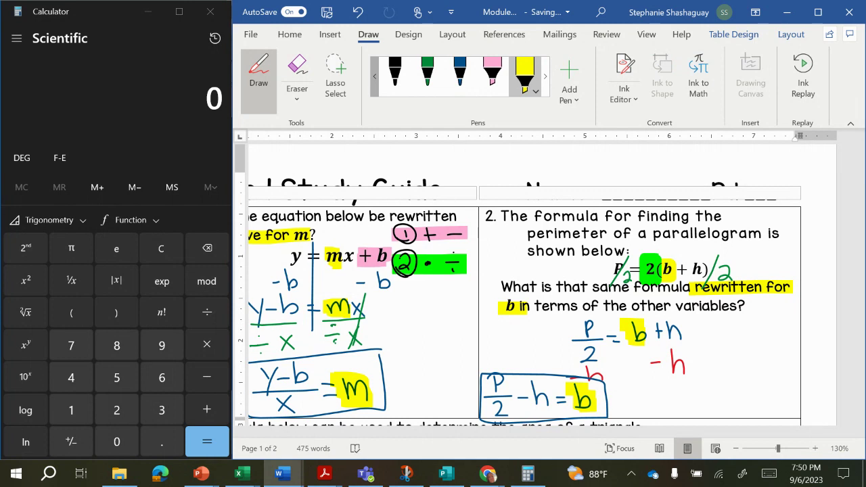
Highlight "solve for b." in question 3 in yellow.
key(Escape)
scroll(548, 284, down, 5)
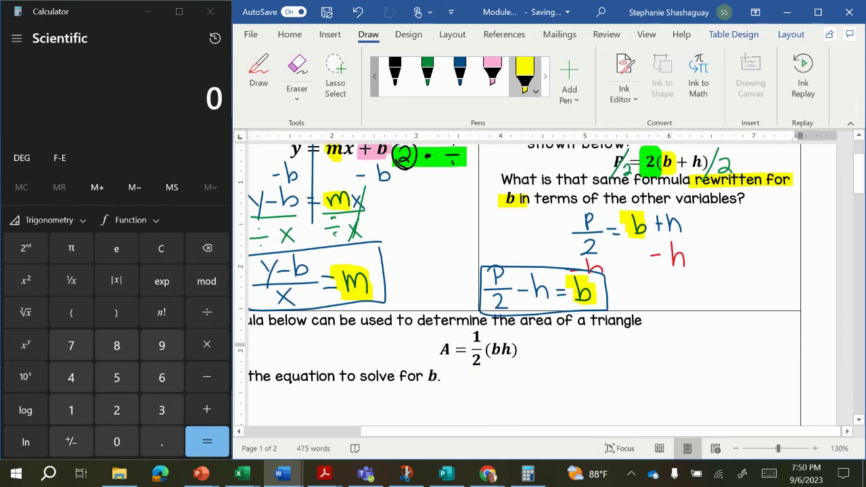
scroll(548, 284, left, 3)
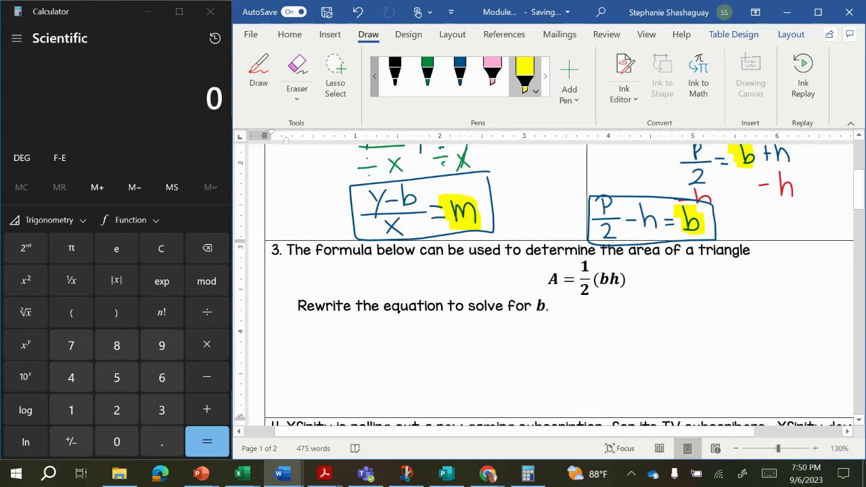
scroll(586, 291, down, 1)
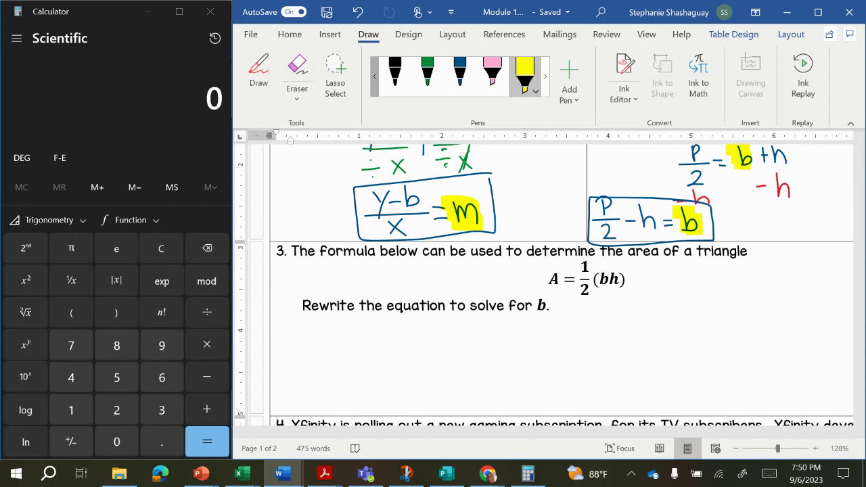
click(259, 75)
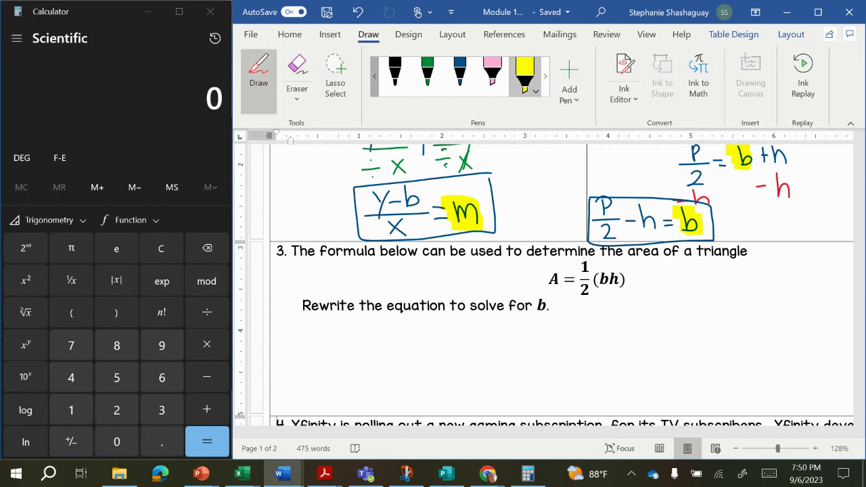
mouse_move(467, 305)
mouse_down()
mouse_move(544, 306)
mouse_move(538, 295)
mouse_move(466, 298)
mouse_up()
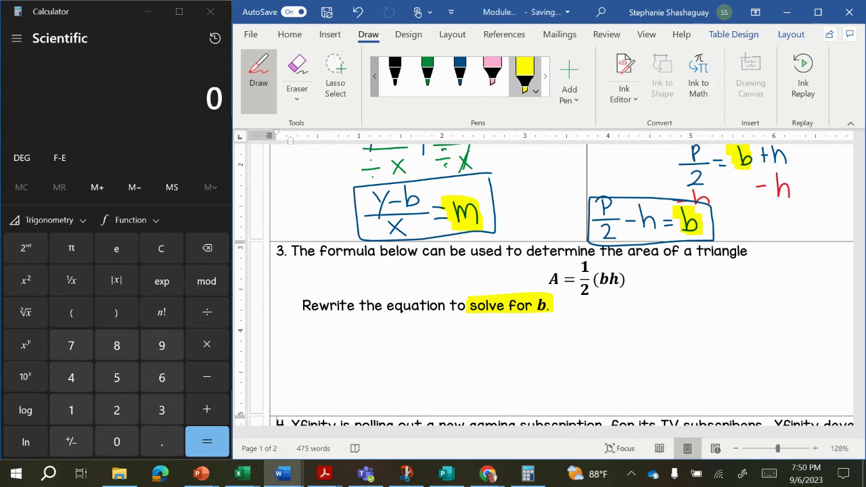
Highlight the denominator 2 of the fraction 1/2 in question 3's area formula in light blue.
click(545, 77)
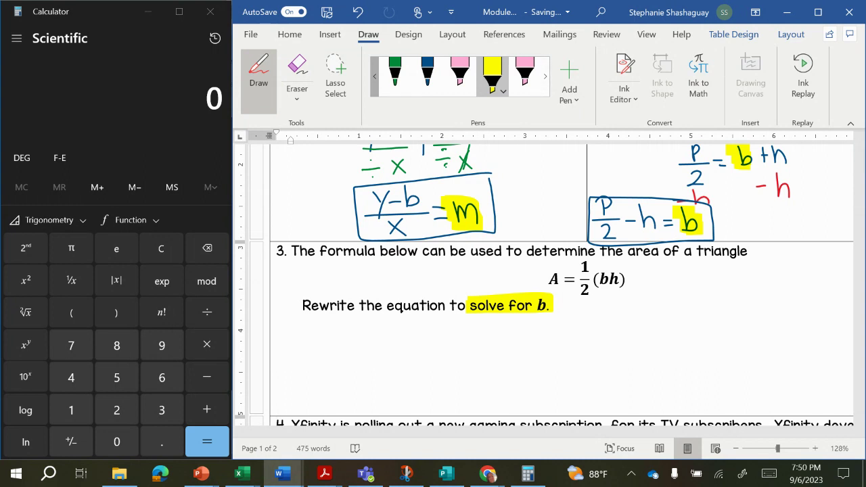
click(545, 76)
click(545, 76)
click(545, 76)
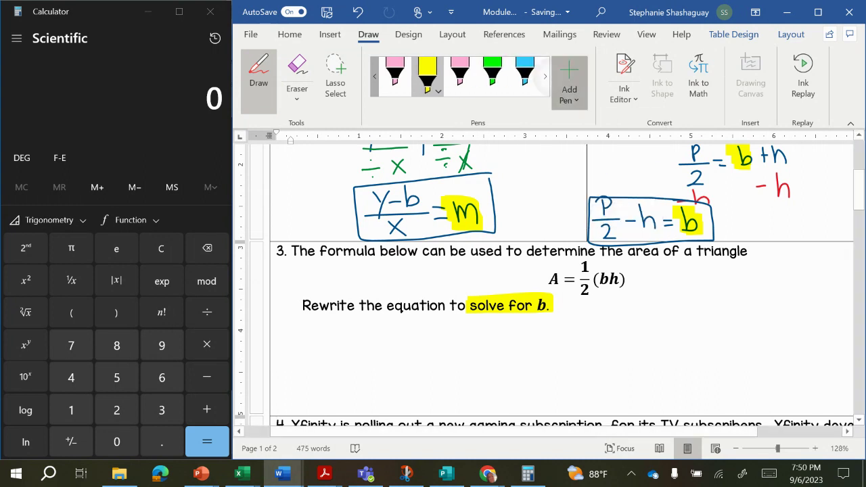
click(525, 73)
drag(585, 278, 585, 299)
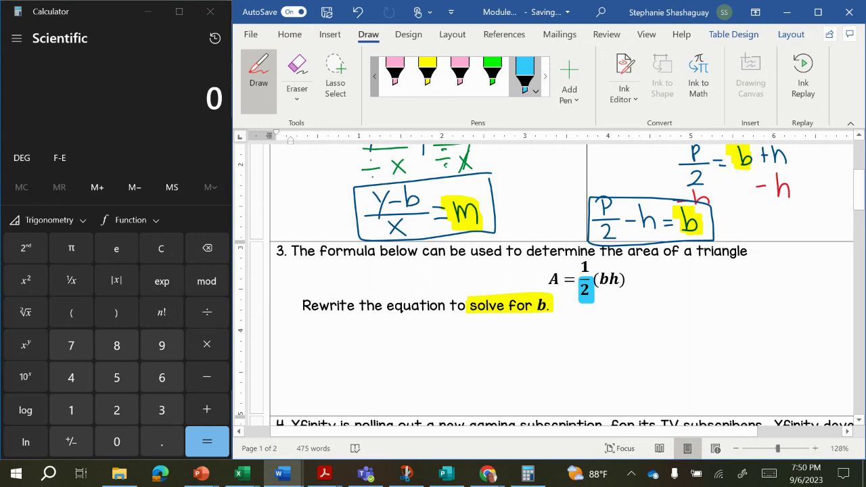
Circle the denominator 2 in dark blue and write a multiplication by 2 on both sides of A = 1/2(bh).
click(395, 71)
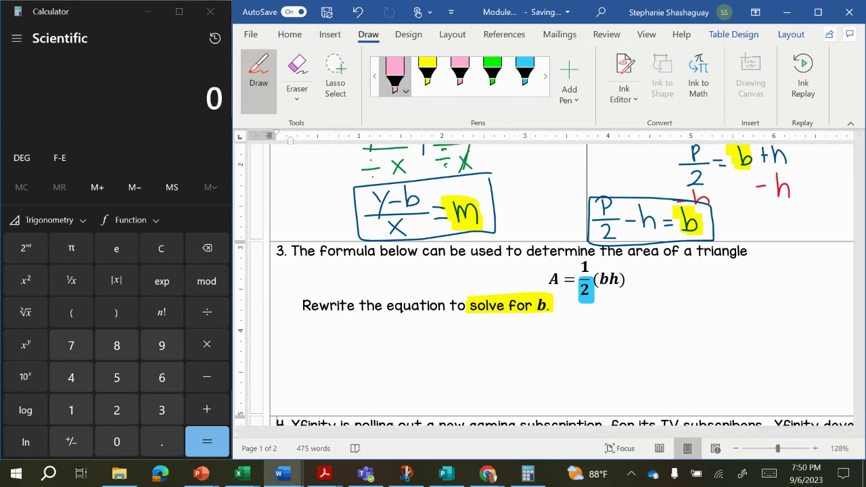
click(545, 76)
click(525, 71)
click(375, 76)
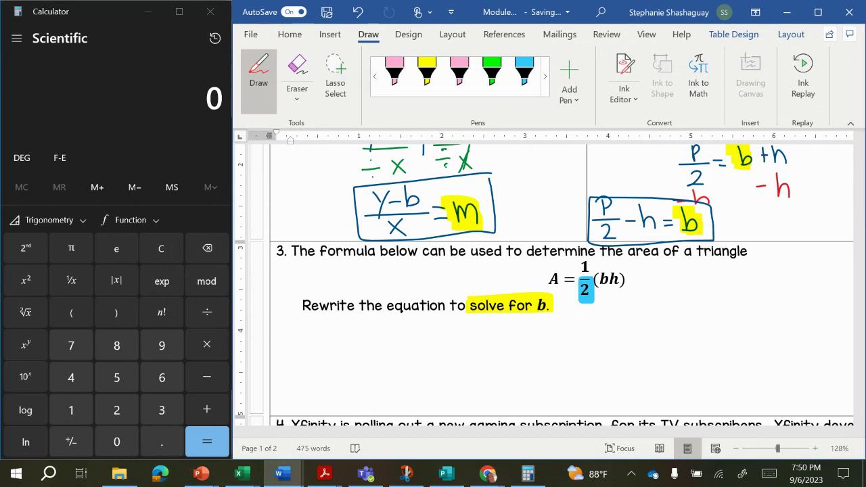
click(375, 76)
click(395, 75)
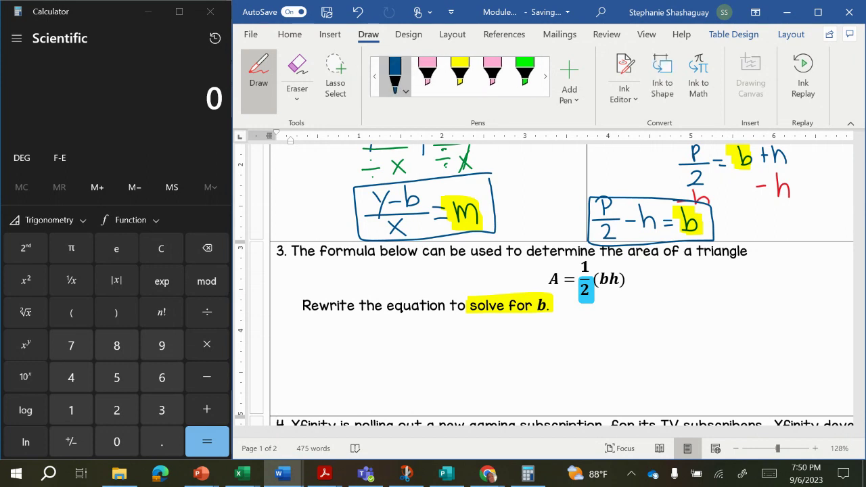
mouse_move(591, 279)
mouse_down()
mouse_move(578, 284)
mouse_move(592, 302)
mouse_move(592, 280)
mouse_up()
mouse_move(643, 268)
mouse_down()
mouse_move(640, 286)
mouse_move(656, 285)
mouse_up()
click(535, 278)
drag(512, 267, 520, 282)
Write 2A = bh in blue below the question 3 text and cross out the 1/2 and the 2 after (bh).
mouse_move(517, 332)
mouse_down()
mouse_move(529, 348)
mouse_move(547, 339)
mouse_move(554, 349)
mouse_move(571, 332)
mouse_move(631, 344)
mouse_up()
click(539, 328)
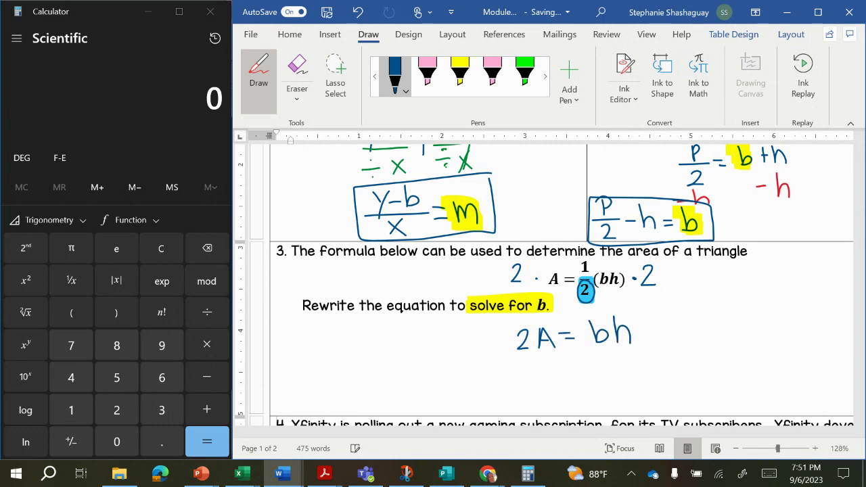
drag(598, 259, 579, 302)
drag(656, 261, 642, 285)
Highlight the h in the handwritten 2A = bh in pink.
click(375, 77)
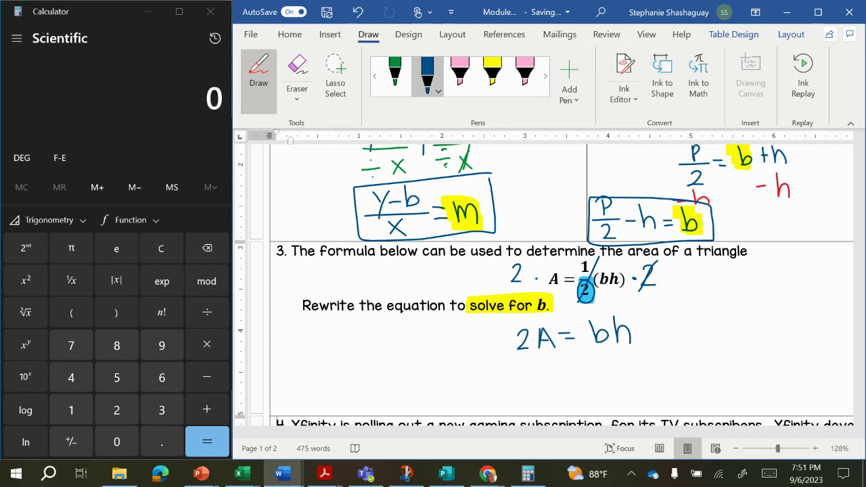
click(525, 76)
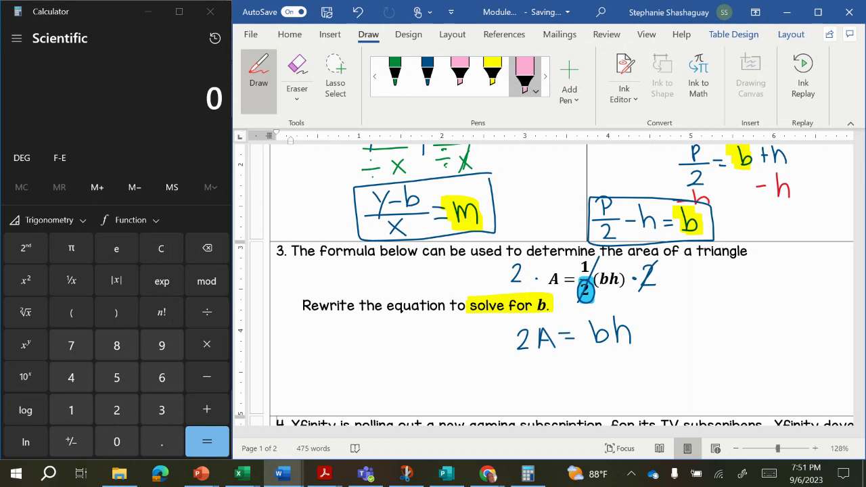
mouse_move(613, 313)
mouse_down()
mouse_move(629, 331)
mouse_move(622, 348)
mouse_up()
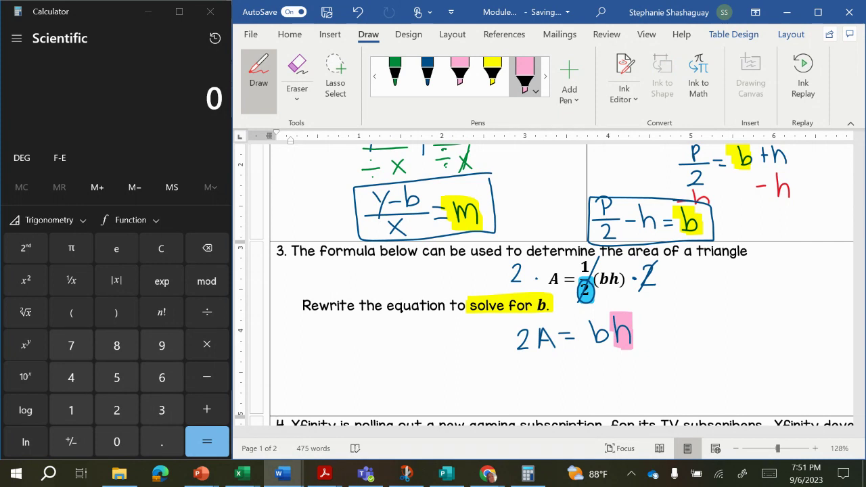
Write a division by h in red under both sides of 2A = bh and cross out both h's on the bh side.
click(375, 77)
click(375, 77)
click(395, 75)
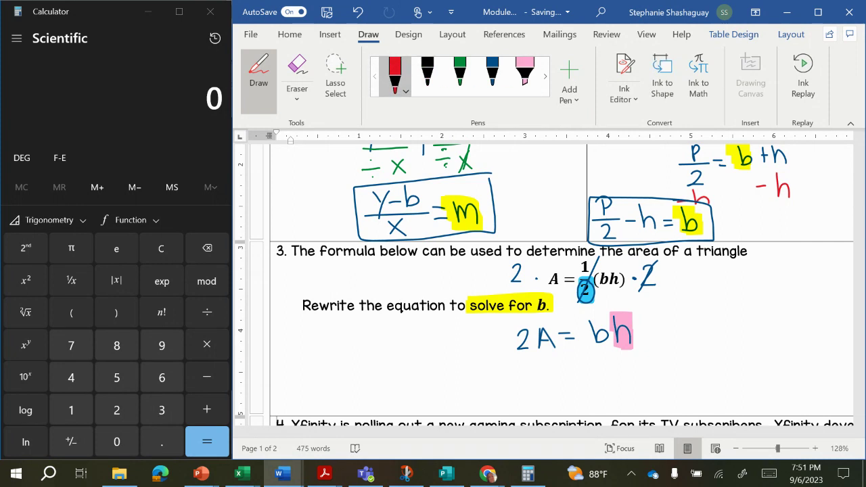
mouse_move(587, 354)
mouse_down()
mouse_move(643, 348)
mouse_move(614, 381)
mouse_move(628, 380)
mouse_up()
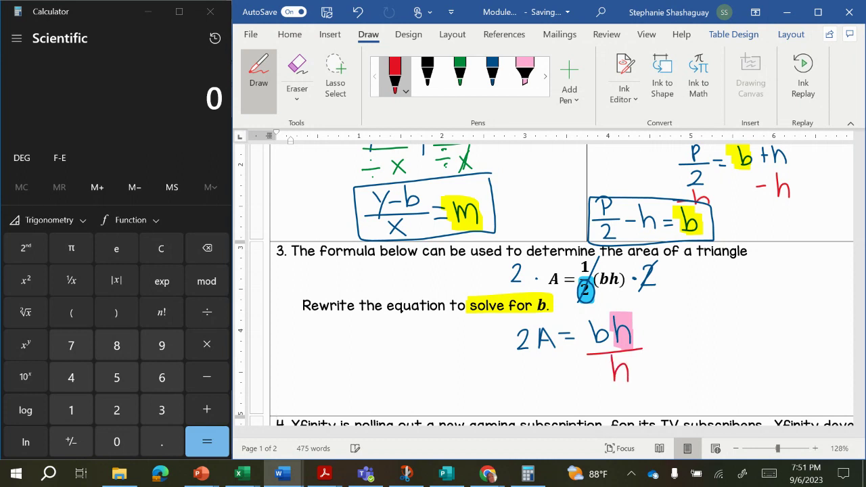
drag(634, 310, 615, 384)
mouse_move(512, 357)
mouse_down()
mouse_move(551, 355)
mouse_move(525, 386)
mouse_move(539, 376)
mouse_move(541, 389)
mouse_up()
Write the answer 2A/h = b in black beside question 3's work and draw a box around it.
click(427, 71)
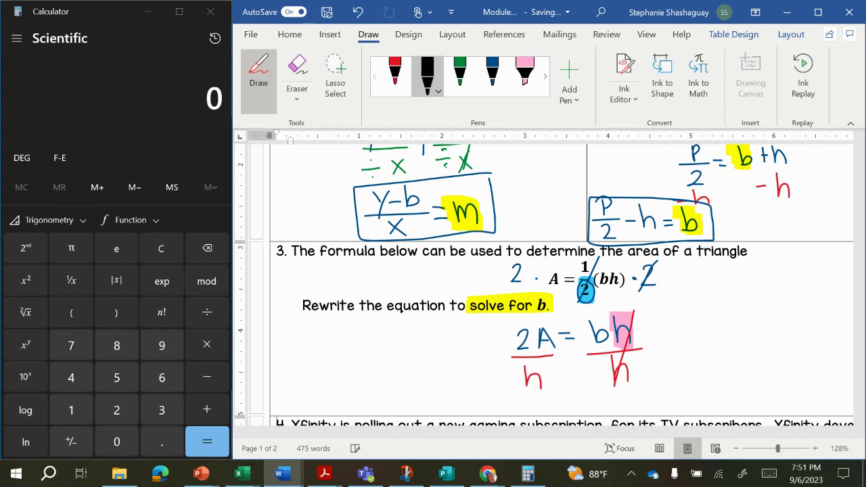
mouse_move(701, 317)
mouse_down()
mouse_move(710, 318)
mouse_move(714, 336)
mouse_move(721, 322)
mouse_move(737, 336)
mouse_up()
drag(722, 328, 735, 326)
mouse_move(686, 352)
mouse_down()
mouse_move(752, 345)
mouse_move(721, 371)
mouse_move(725, 385)
mouse_up()
mouse_move(759, 339)
mouse_down()
mouse_move(774, 338)
mouse_move(773, 349)
mouse_up()
drag(783, 317, 789, 359)
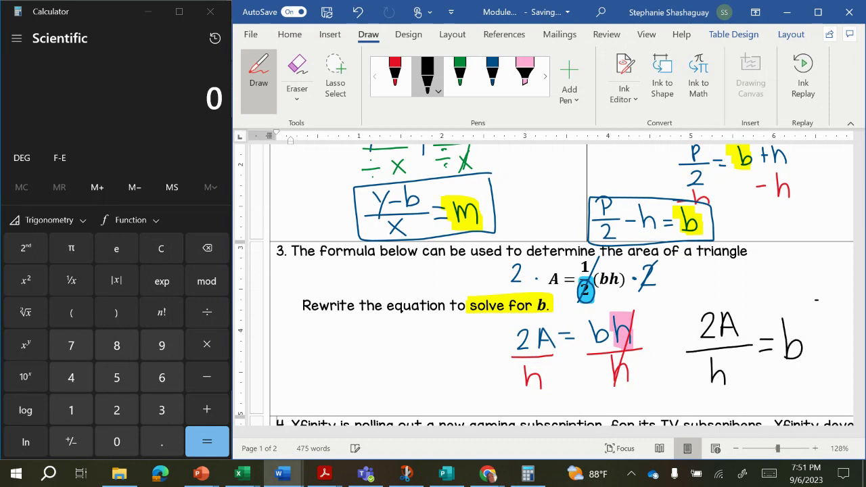
mouse_move(816, 299)
mouse_down()
mouse_move(681, 306)
mouse_move(686, 404)
mouse_move(813, 390)
mouse_move(818, 300)
mouse_up()
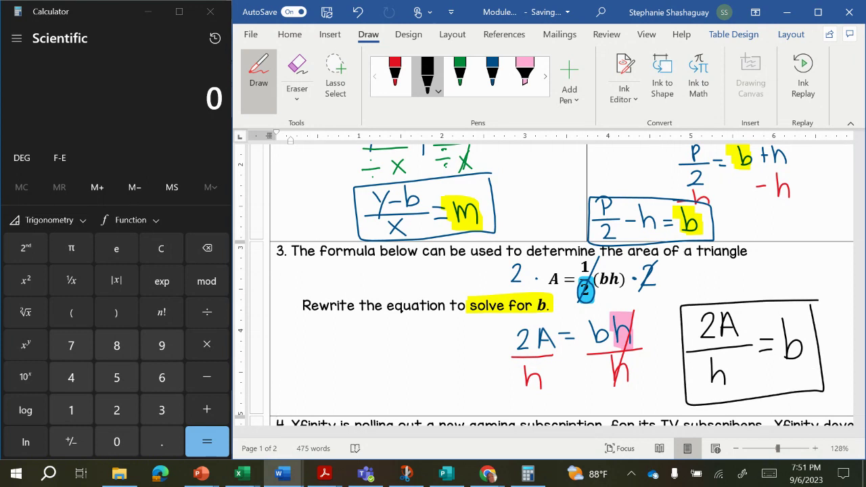
Write the boxed reference "Notes 1.5" in red beside question 3's work, below the question text.
click(394, 73)
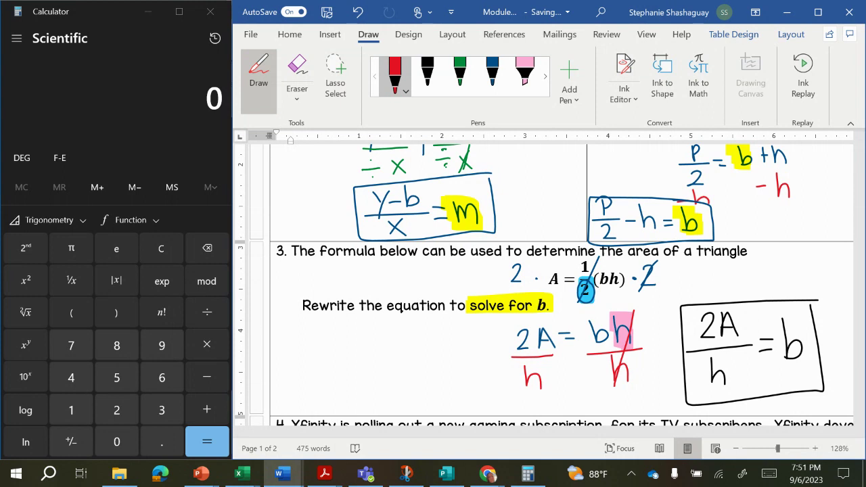
mouse_move(283, 369)
mouse_down()
mouse_move(302, 346)
mouse_move(306, 364)
mouse_move(310, 355)
mouse_up()
mouse_move(321, 338)
mouse_down()
mouse_move(319, 359)
mouse_move(323, 346)
mouse_up()
mouse_move(327, 350)
mouse_down()
mouse_move(334, 345)
mouse_move(336, 356)
mouse_up()
drag(354, 338, 346, 353)
drag(373, 324, 373, 348)
click(386, 343)
drag(394, 314, 391, 344)
mouse_move(393, 313)
mouse_down()
mouse_move(410, 310)
mouse_move(257, 350)
mouse_move(329, 375)
mouse_move(429, 328)
mouse_move(418, 309)
mouse_up()
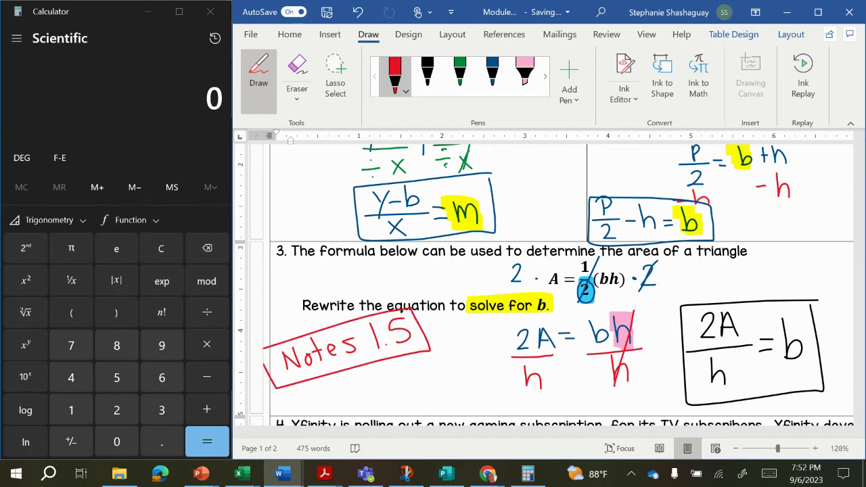
Highlight the expression 4.56s − 7115 in question 4 in pink.
key(Escape)
scroll(552, 284, down, 5)
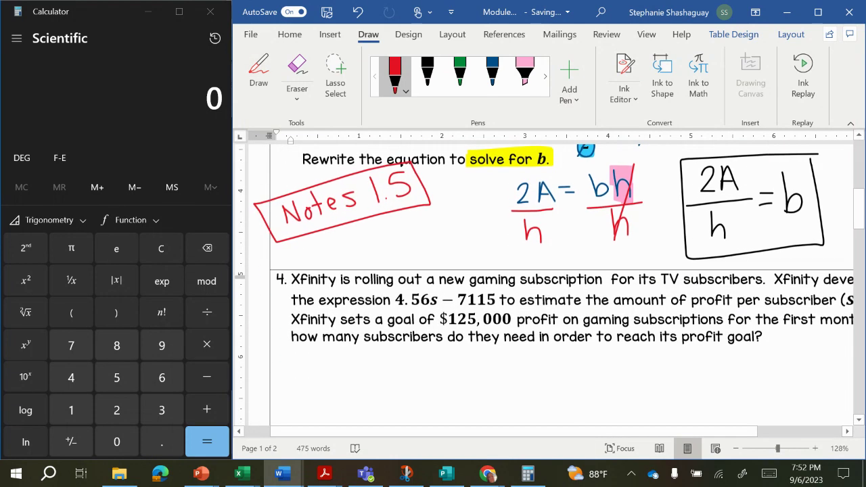
scroll(551, 284, down, 1)
scroll(551, 284, right, 1)
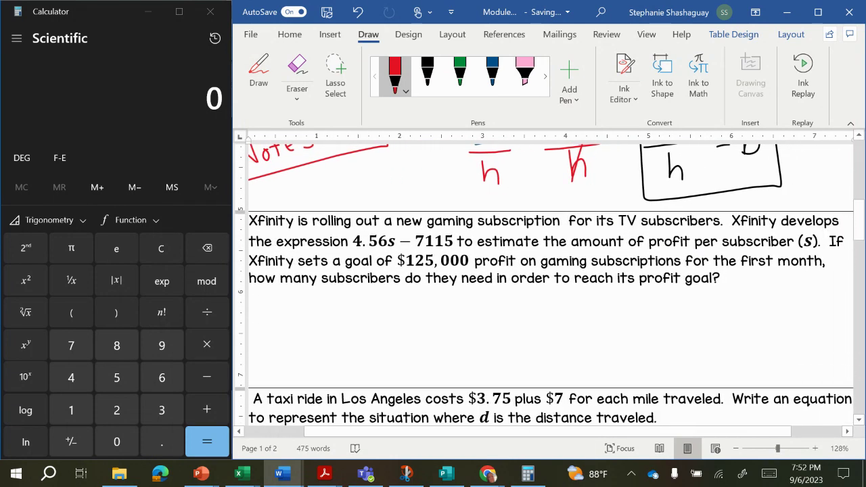
scroll(298, 253, down, 2)
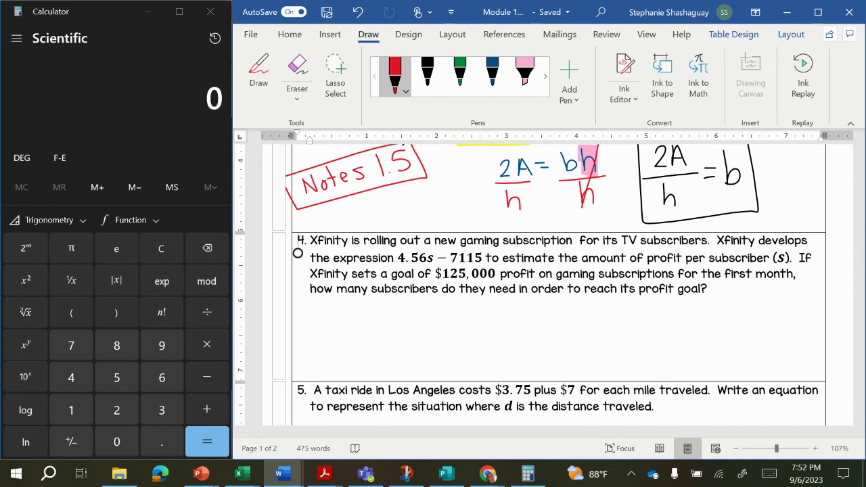
click(545, 76)
click(492, 76)
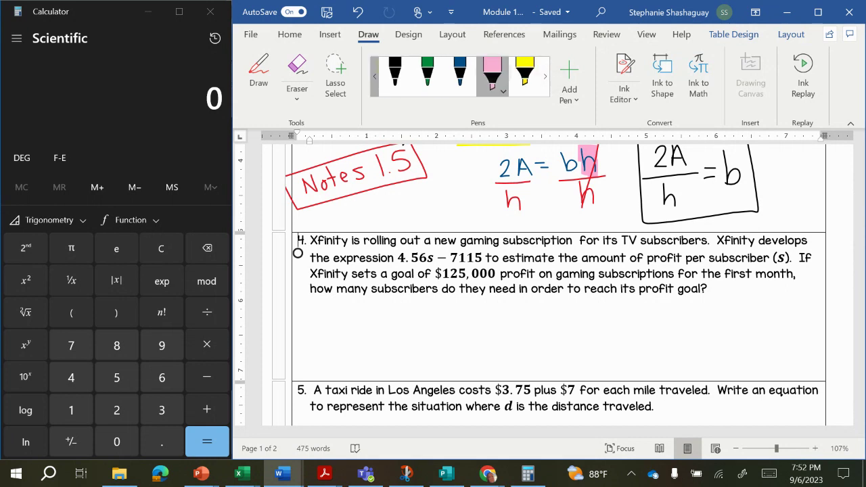
drag(396, 259, 488, 257)
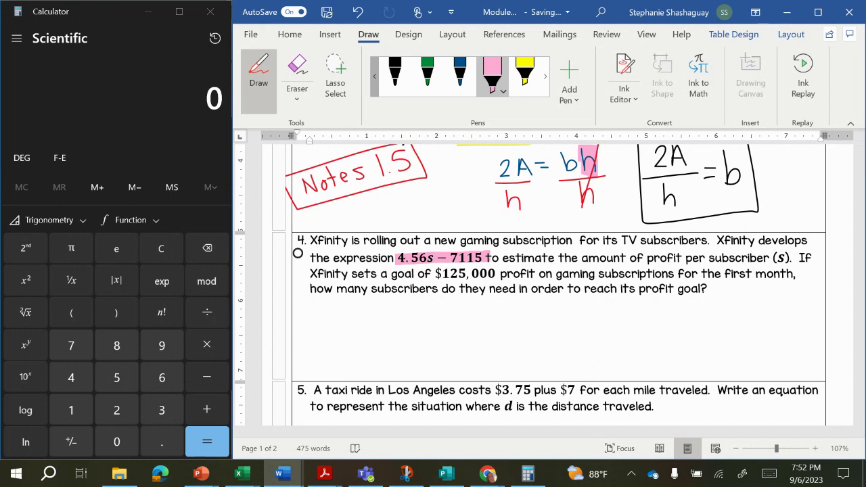
Highlight "profit per subscriber (s)" in question 4 in green.
click(524, 74)
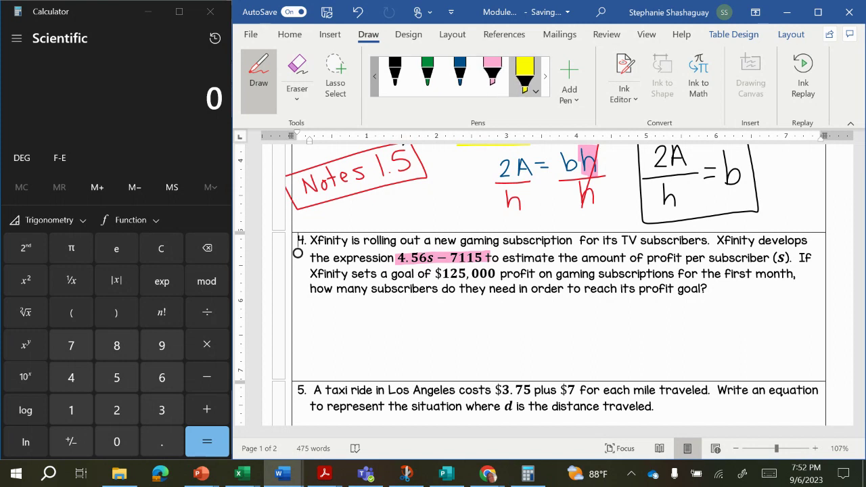
click(545, 76)
click(545, 76)
click(525, 75)
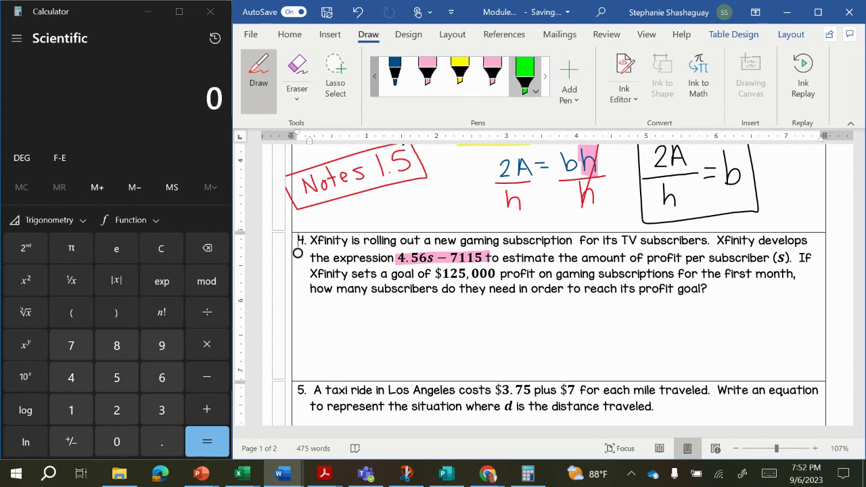
drag(641, 258, 789, 257)
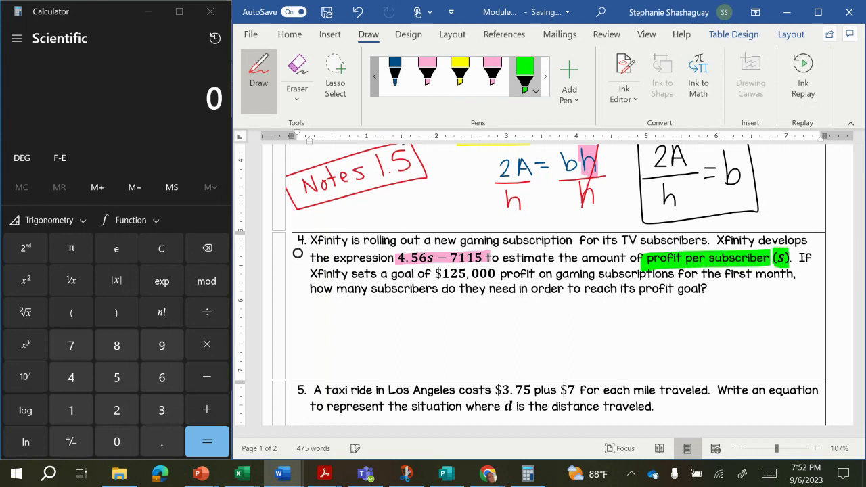
In question 4, highlight the s in 4.56s in green and "$125,000 profit" in yellow.
drag(427, 259, 437, 258)
click(459, 71)
drag(435, 274, 529, 273)
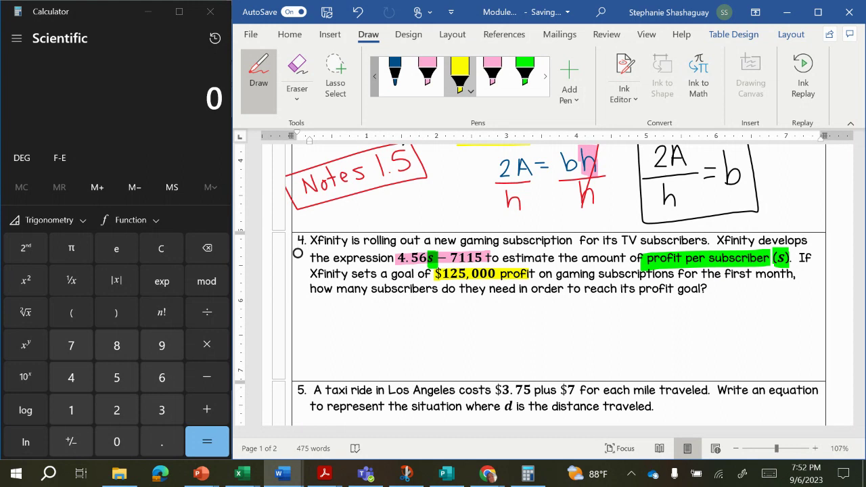
Handwrite the equation 4.56s − 7115 = 125,000 in black below question 4's text.
click(394, 74)
click(375, 76)
click(394, 74)
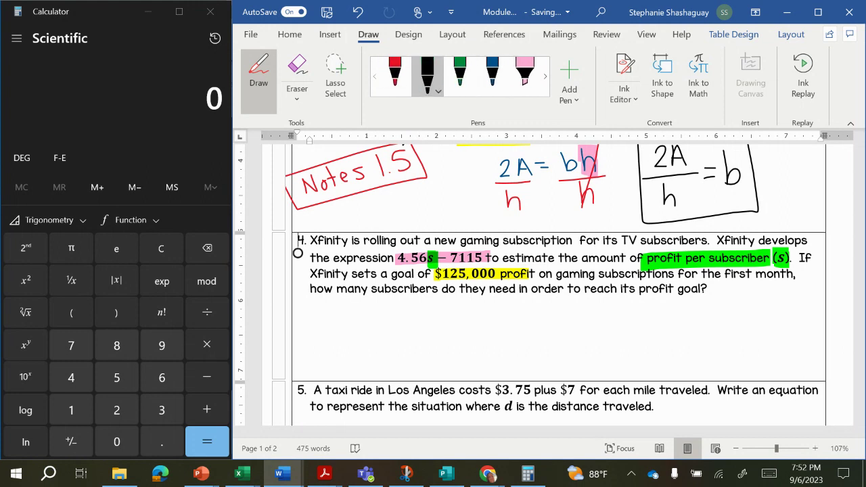
mouse_move(403, 313)
mouse_down()
mouse_move(414, 314)
mouse_move(410, 322)
mouse_move(443, 316)
mouse_move(434, 303)
mouse_move(472, 314)
mouse_move(466, 317)
mouse_move(509, 298)
mouse_move(504, 316)
mouse_move(548, 308)
mouse_move(539, 315)
mouse_up()
click(423, 316)
mouse_move(539, 298)
mouse_down()
mouse_move(571, 305)
mouse_move(579, 317)
mouse_move(596, 296)
mouse_move(602, 316)
mouse_move(607, 304)
mouse_move(625, 316)
mouse_up()
mouse_move(639, 297)
mouse_down()
mouse_move(631, 308)
mouse_move(638, 297)
mouse_up()
mouse_move(652, 297)
mouse_down()
mouse_move(646, 306)
mouse_move(652, 298)
mouse_up()
mouse_move(666, 297)
mouse_down()
mouse_move(662, 313)
mouse_move(669, 298)
mouse_up()
In the handwritten equation, highlight 125,000 in yellow, 4.56s − 7115 in pink and the variable s in green.
click(545, 76)
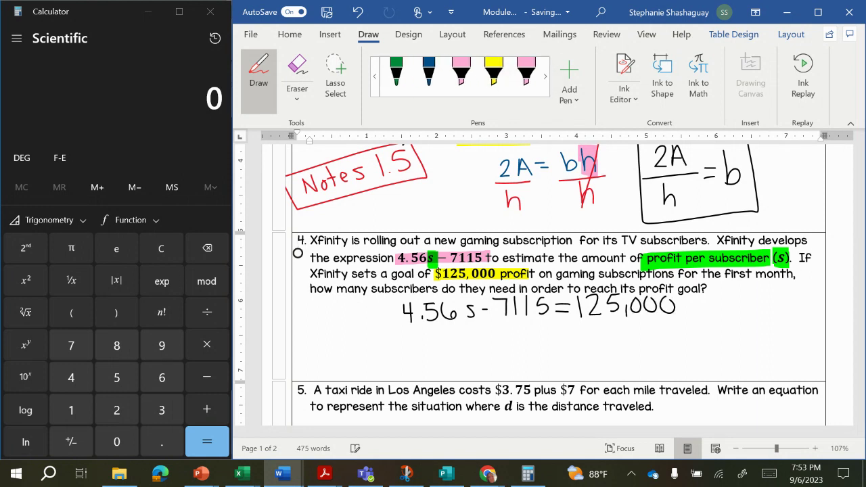
click(491, 67)
mouse_move(568, 301)
mouse_down()
mouse_move(674, 303)
mouse_move(578, 311)
mouse_move(677, 310)
mouse_up()
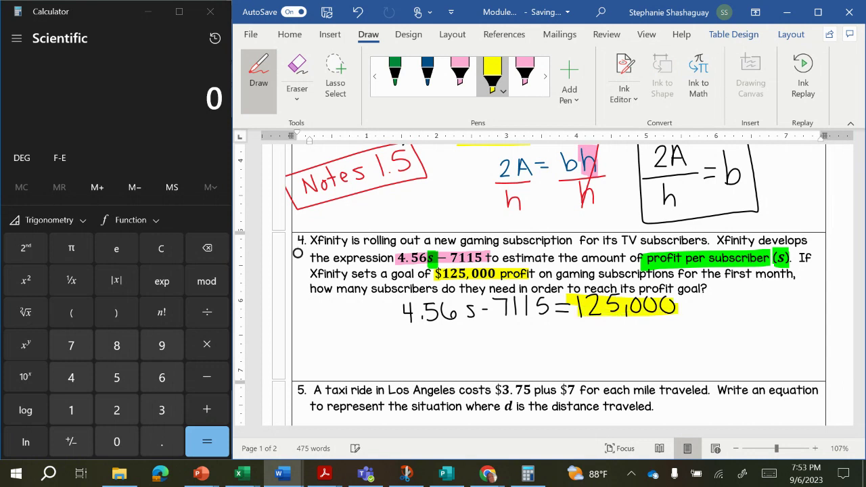
click(460, 68)
mouse_move(395, 306)
mouse_down()
mouse_move(549, 301)
mouse_move(406, 318)
mouse_move(548, 318)
mouse_up()
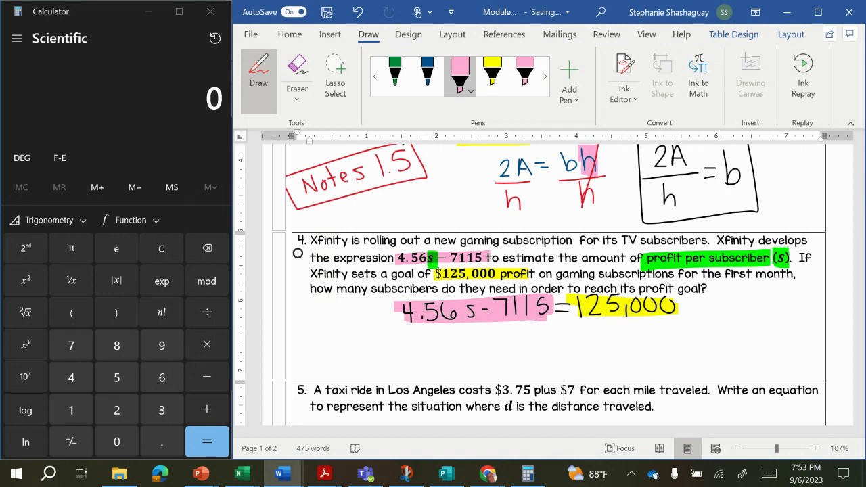
click(544, 77)
click(524, 75)
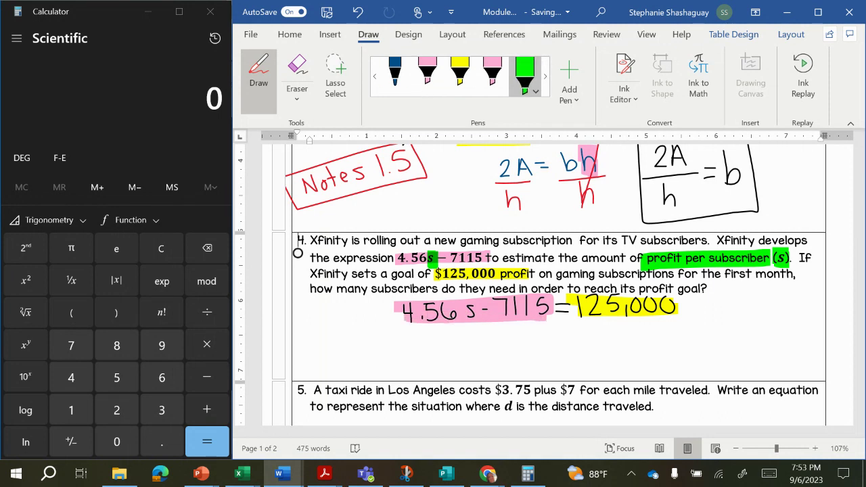
drag(465, 303, 475, 319)
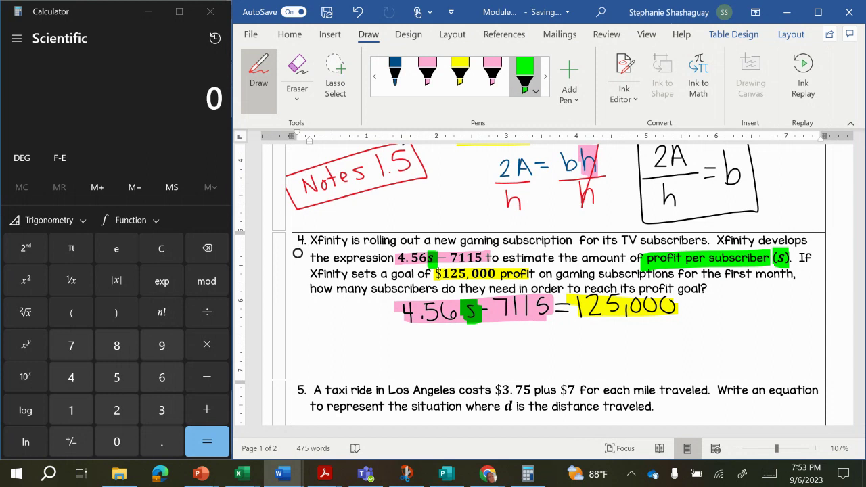
In blue, note a circled 1 with + −, draw a vertical line through the equals sign, and write +7115 on both sides.
click(394, 74)
mouse_move(300, 302)
mouse_down()
mouse_move(300, 314)
mouse_move(301, 299)
mouse_move(323, 317)
mouse_move(360, 308)
mouse_up()
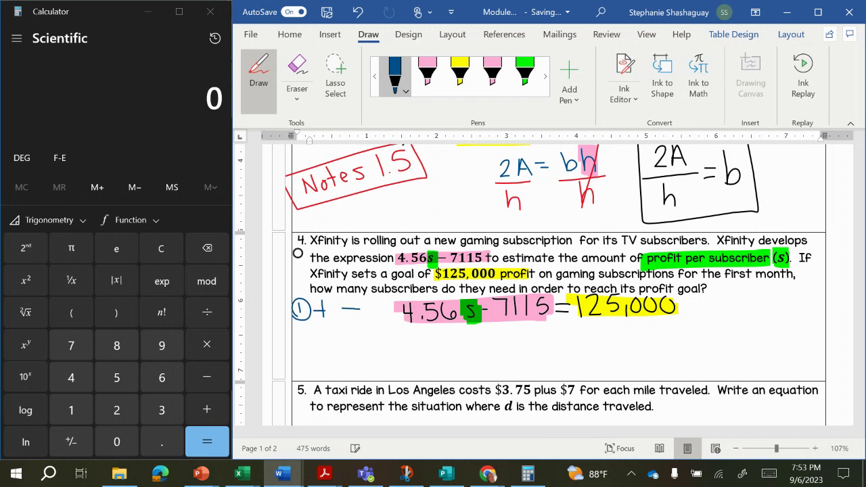
drag(487, 325, 488, 339)
drag(483, 333, 528, 342)
drag(546, 322, 543, 340)
drag(558, 293, 567, 387)
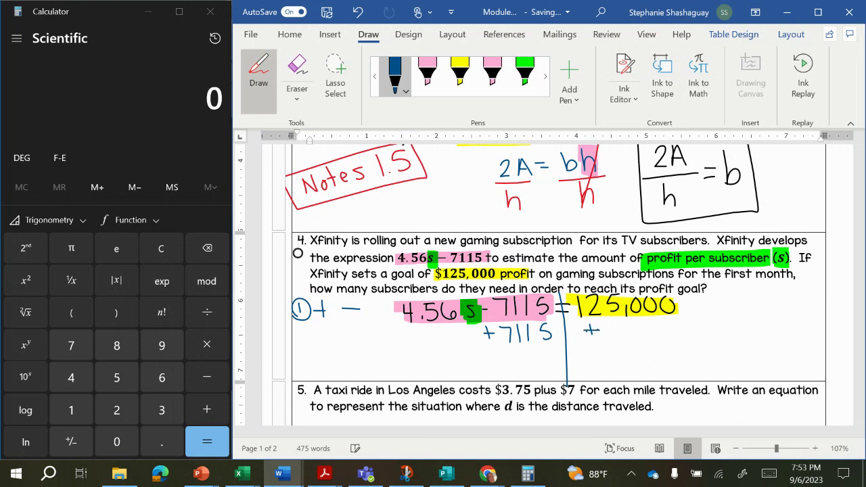
mouse_move(604, 324)
mouse_down()
mouse_move(616, 340)
mouse_move(678, 331)
mouse_move(665, 338)
mouse_up()
Calculate 125000 + 7115 in the calculator.
click(71, 410)
click(116, 410)
click(116, 377)
click(116, 441)
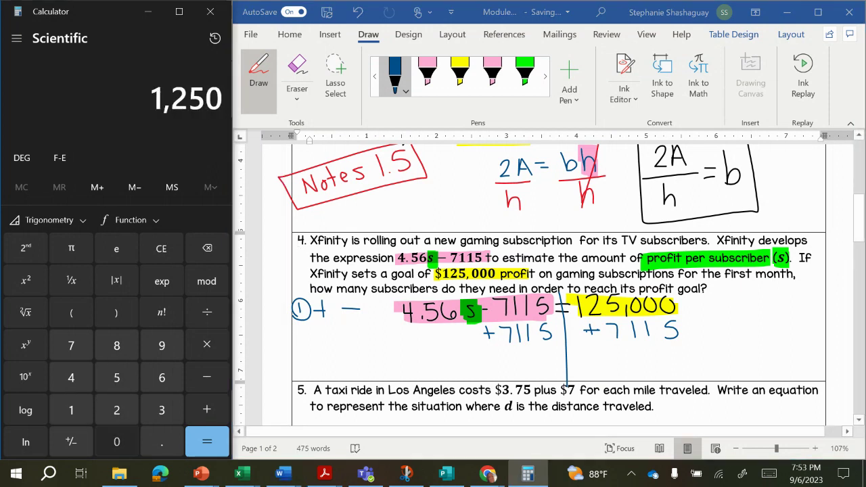
click(116, 442)
click(117, 441)
click(207, 409)
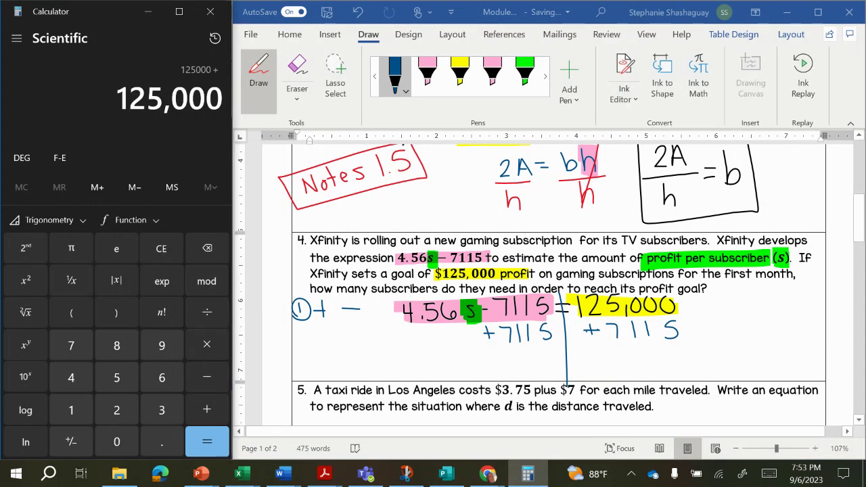
click(71, 345)
click(71, 410)
click(71, 410)
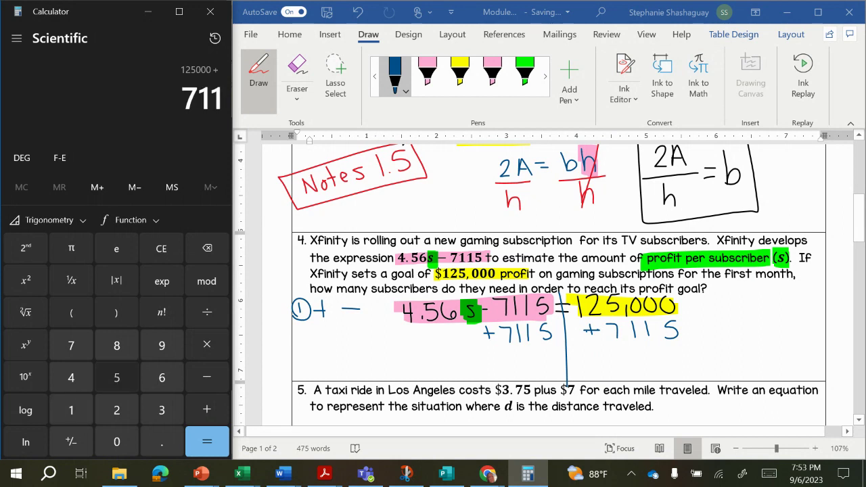
click(117, 378)
click(206, 441)
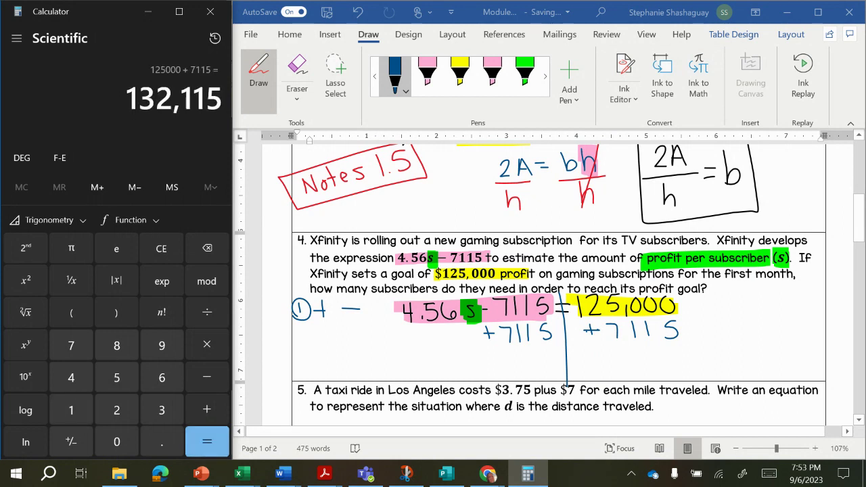
Write 4.56s = 132,115 in blue beneath the work, boxing the original 4.56s with an arrow down to the new line.
click(586, 353)
mouse_move(586, 353)
mouse_down()
mouse_move(585, 371)
mouse_move(621, 358)
mouse_move(646, 376)
mouse_up()
drag(656, 349, 657, 375)
drag(665, 350, 669, 373)
drag(666, 350, 680, 349)
drag(556, 366, 572, 365)
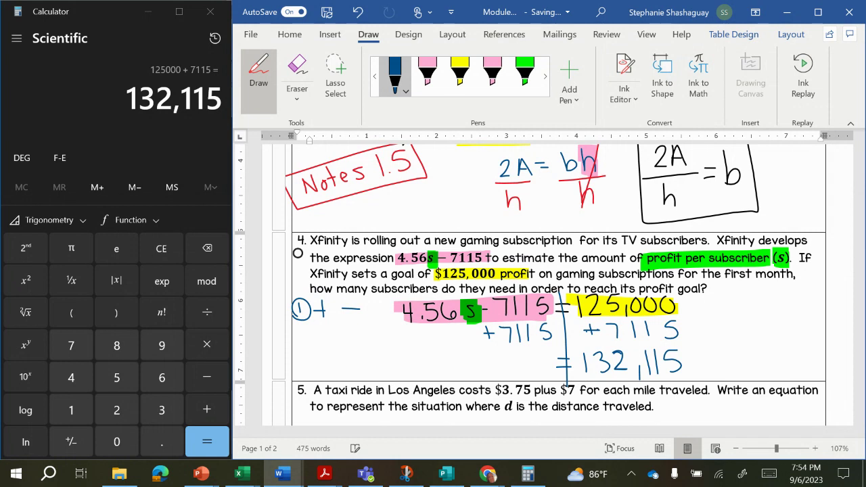
mouse_move(419, 331)
mouse_down()
mouse_move(479, 324)
mouse_move(434, 295)
mouse_move(397, 332)
mouse_move(444, 330)
mouse_move(469, 363)
mouse_up()
mouse_move(469, 364)
mouse_down()
mouse_move(482, 364)
mouse_move(480, 375)
mouse_move(494, 361)
mouse_move(499, 373)
mouse_move(517, 364)
mouse_move(534, 374)
mouse_up()
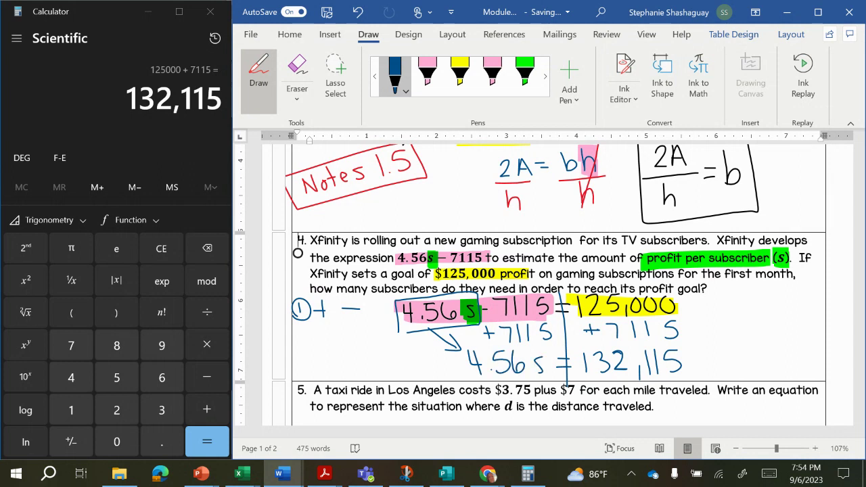
Highlight the coefficient 4.56 in yellow and write the division by 4.56 in red on both sides of the equation.
click(460, 71)
mouse_move(464, 353)
mouse_down()
mouse_move(503, 354)
mouse_move(514, 365)
mouse_move(467, 372)
mouse_move(513, 376)
mouse_move(493, 350)
mouse_move(466, 378)
mouse_up()
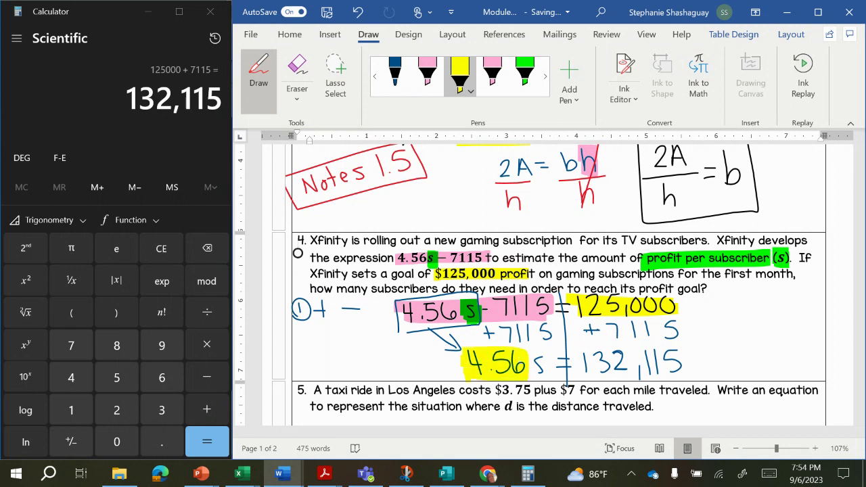
click(375, 76)
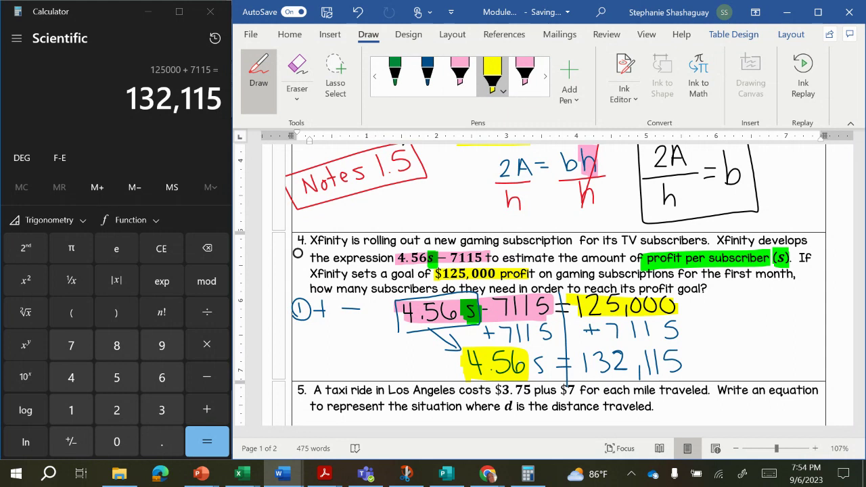
click(395, 73)
click(395, 73)
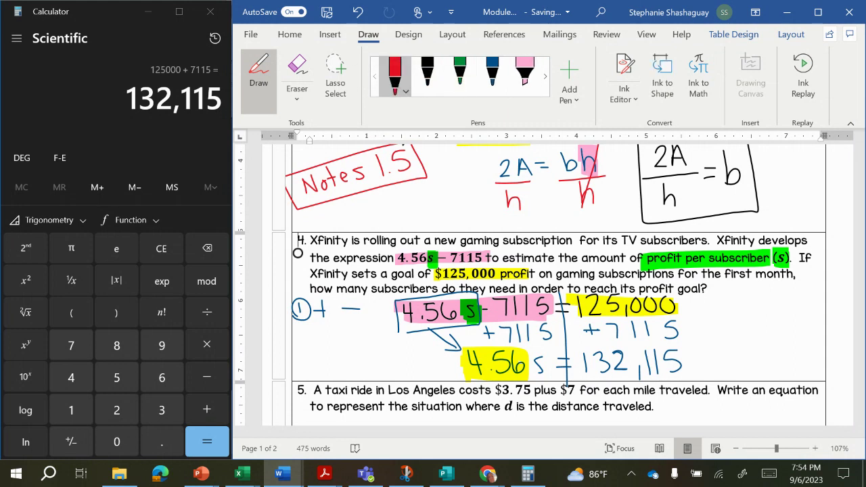
mouse_move(469, 380)
mouse_down()
mouse_move(540, 373)
mouse_move(505, 384)
mouse_move(543, 387)
mouse_up()
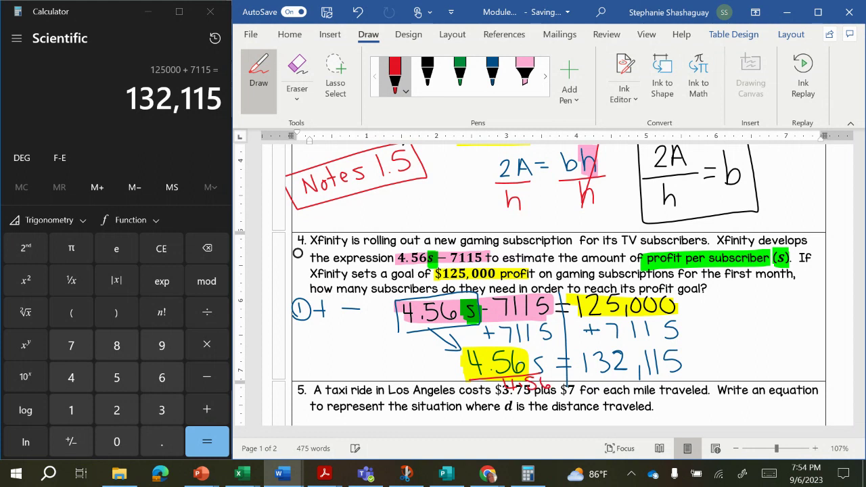
mouse_move(700, 352)
mouse_down()
mouse_move(673, 390)
mouse_move(725, 370)
mouse_move(717, 377)
mouse_up()
click(709, 377)
drag(745, 363, 741, 380)
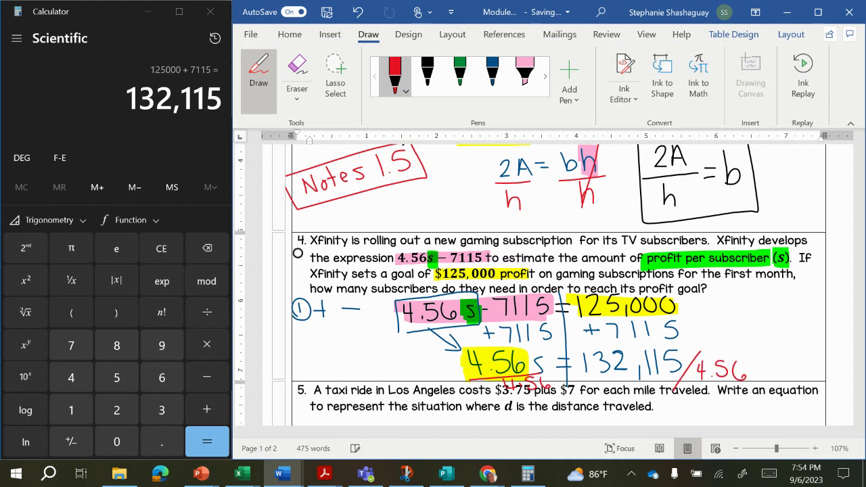
Divide the calculator's current result by 4.56.
click(207, 312)
text(4.56)
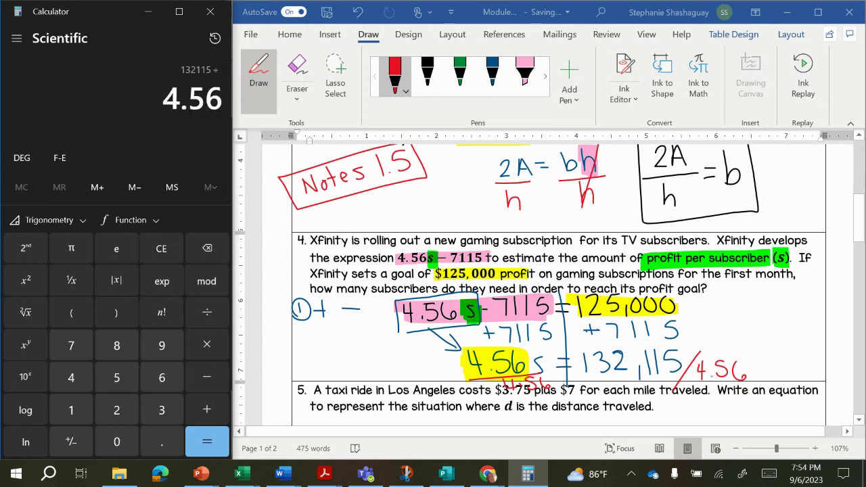
key(Return)
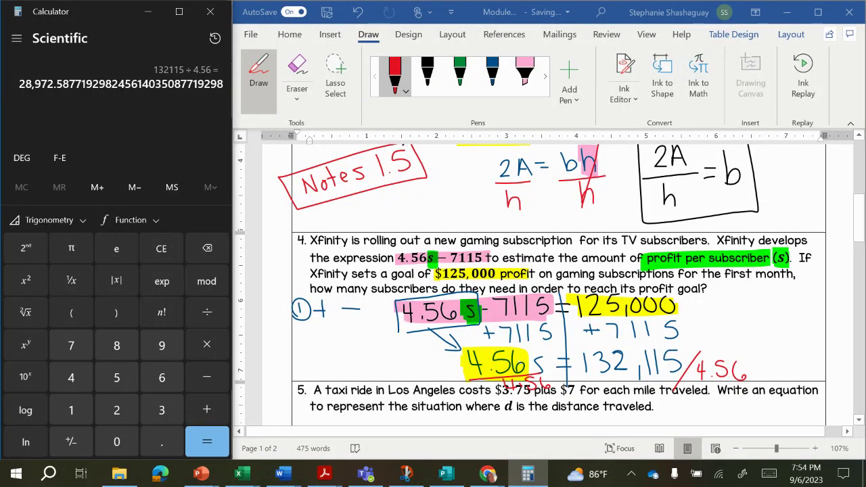
Write the quotient 28,972.58 in black beside question 4's equation.
click(427, 71)
mouse_move(704, 302)
mouse_down()
mouse_move(729, 315)
mouse_move(728, 300)
mouse_move(737, 326)
mouse_move(747, 304)
mouse_move(753, 318)
mouse_up()
mouse_move(758, 298)
mouse_down()
mouse_move(767, 299)
mouse_move(762, 318)
mouse_up()
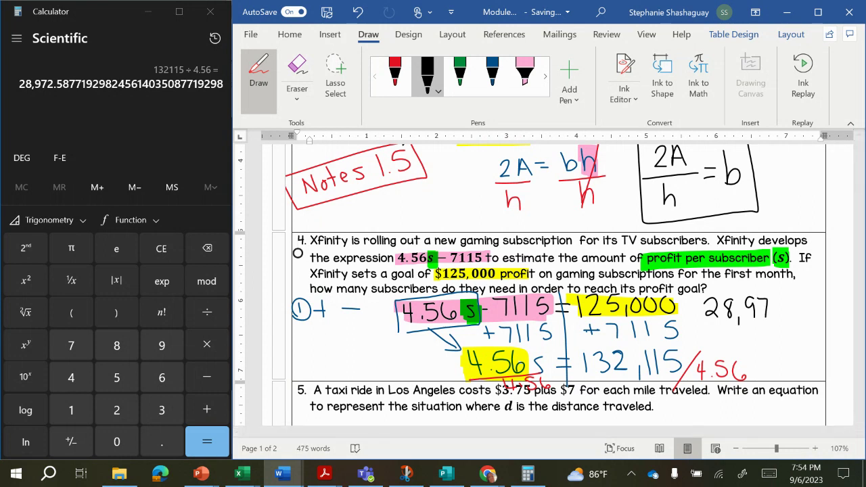
mouse_move(773, 302)
mouse_down()
mouse_move(783, 317)
mouse_move(804, 296)
mouse_move(814, 314)
mouse_move(818, 296)
mouse_up()
click(789, 314)
Write the answer 29,973 subscribers in black below the quotient and draw a box around the number.
mouse_move(742, 338)
mouse_down()
mouse_move(751, 341)
mouse_move(743, 351)
mouse_move(755, 352)
mouse_up()
mouse_move(765, 338)
mouse_down()
mouse_move(764, 351)
mouse_move(813, 341)
mouse_move(810, 350)
mouse_move(744, 327)
mouse_move(730, 359)
mouse_move(837, 360)
mouse_move(826, 325)
mouse_up()
click(774, 349)
mouse_move(768, 368)
mouse_down()
mouse_move(762, 376)
mouse_move(792, 376)
mouse_up()
mouse_move(804, 368)
mouse_down()
mouse_move(799, 377)
mouse_move(811, 369)
mouse_up()
drag(816, 370, 836, 379)
mouse_move(840, 379)
mouse_down()
mouse_move(843, 370)
mouse_move(846, 380)
mouse_up()
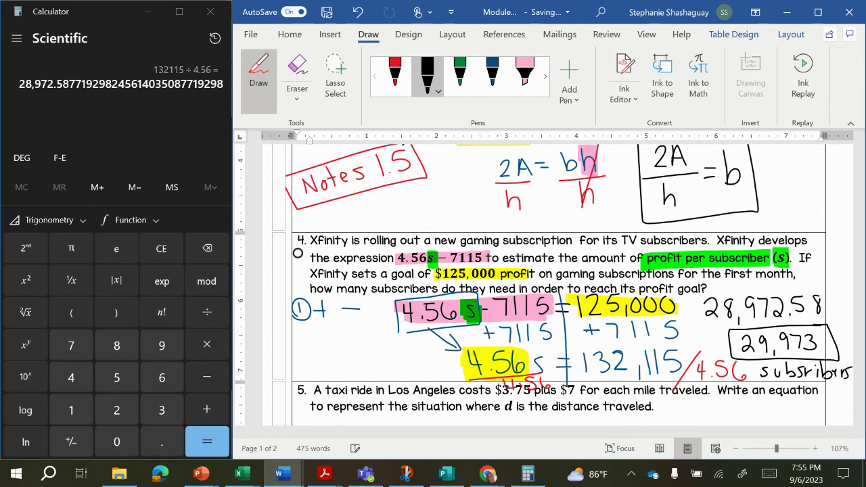
Clear the calculator and erase the red divisor 4.56 overlapping question 5's text along with the yellow highlight on 4.56.
click(258, 75)
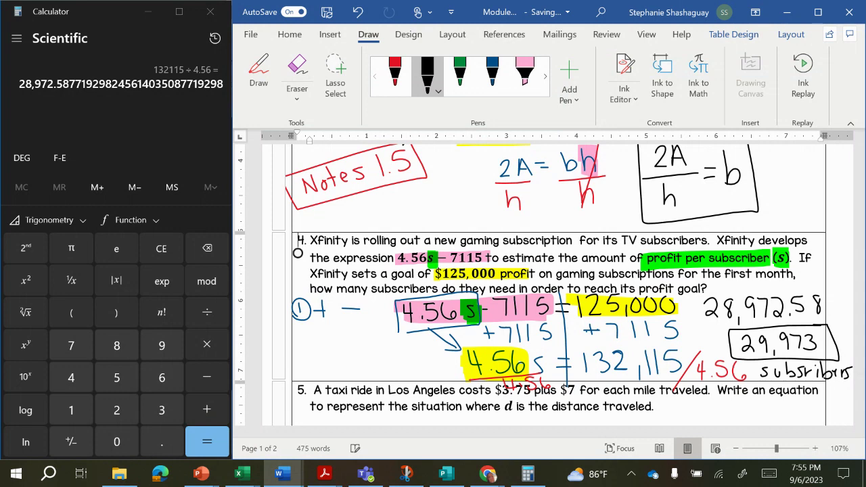
scroll(548, 284, down, 5)
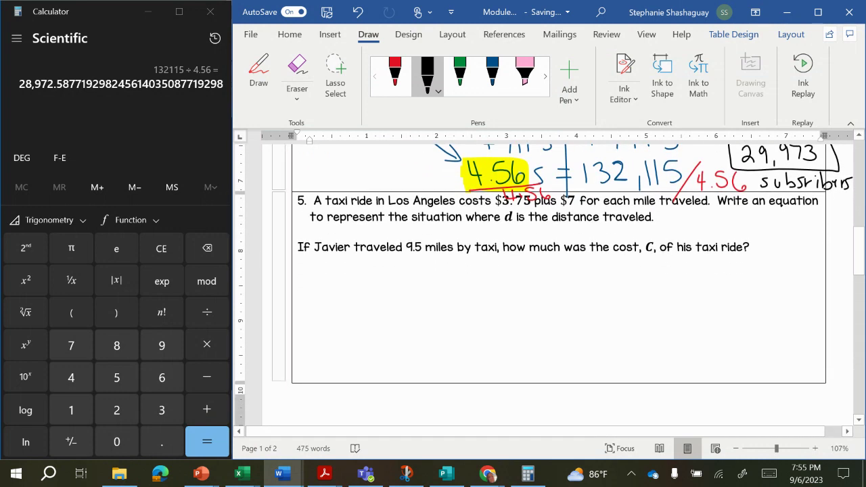
click(161, 248)
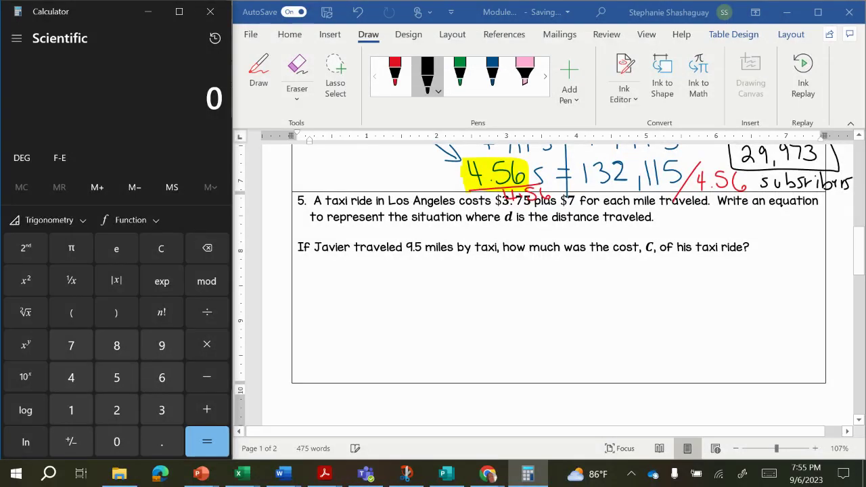
click(296, 80)
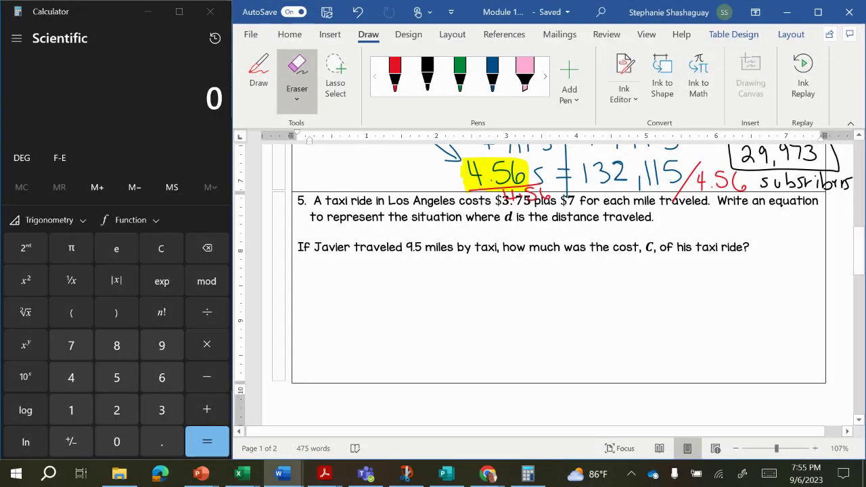
drag(545, 194, 504, 184)
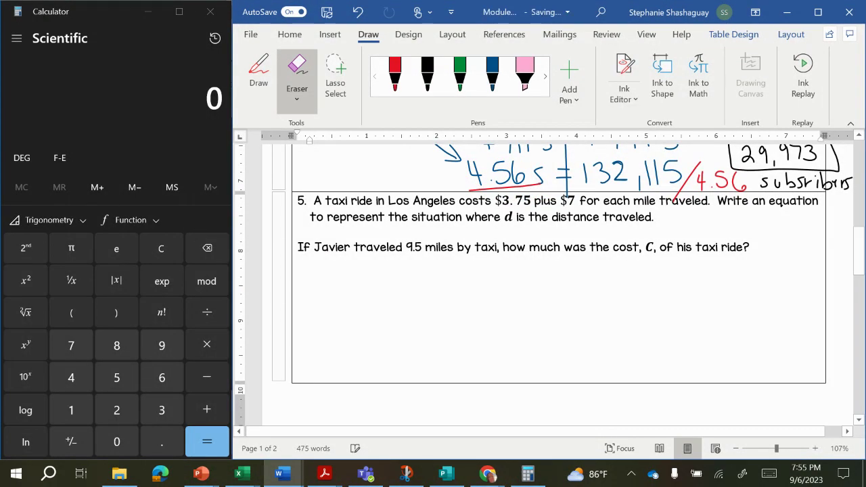
In question 5, highlight "$3.75" in pink and "plus $7 for each mile traveled." in yellow.
click(426, 75)
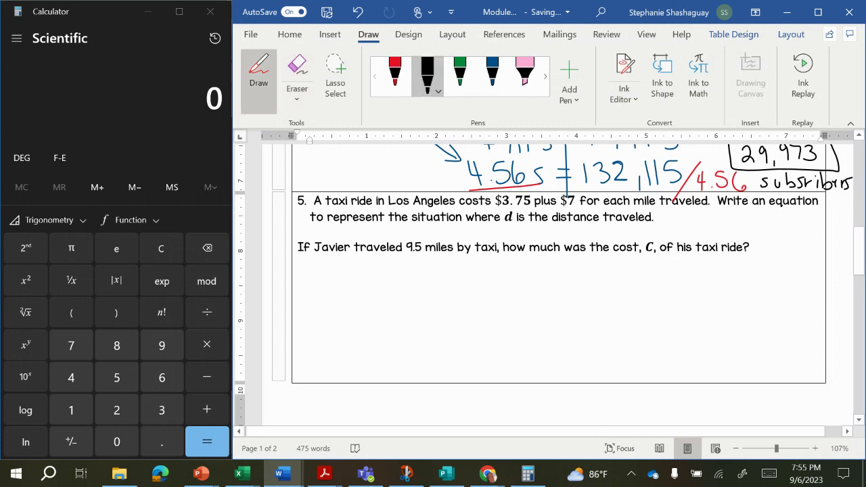
click(544, 77)
click(492, 75)
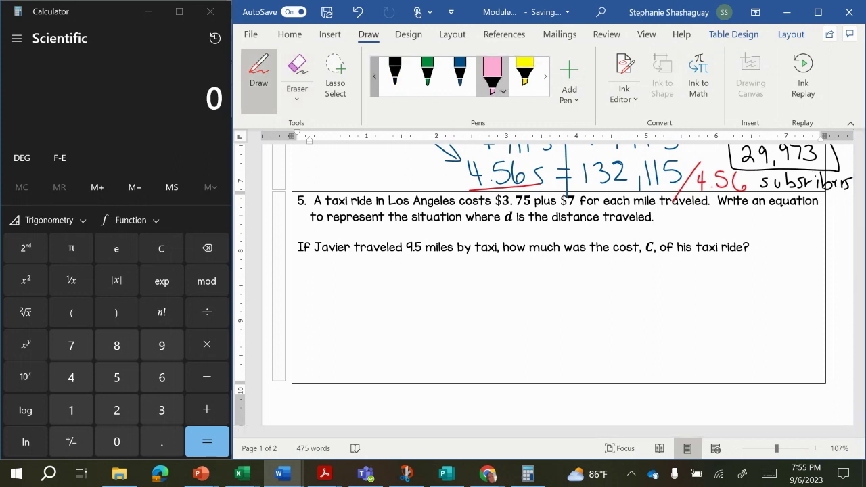
drag(496, 201, 538, 200)
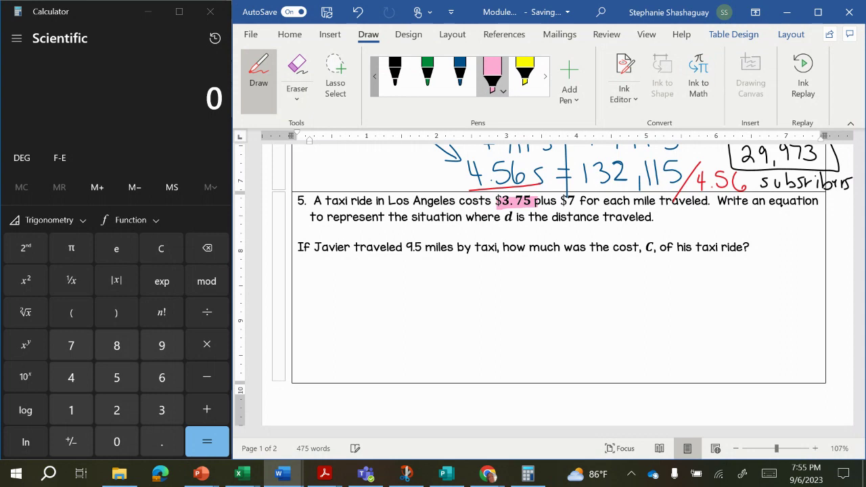
click(524, 73)
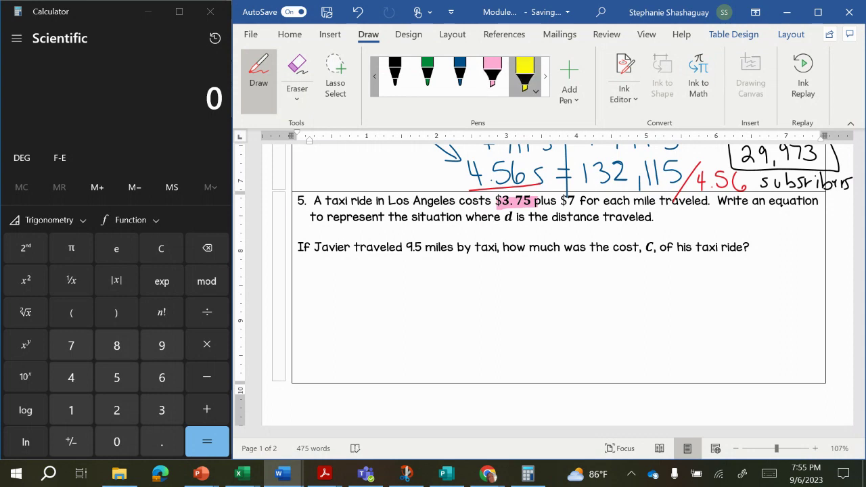
drag(533, 201, 710, 201)
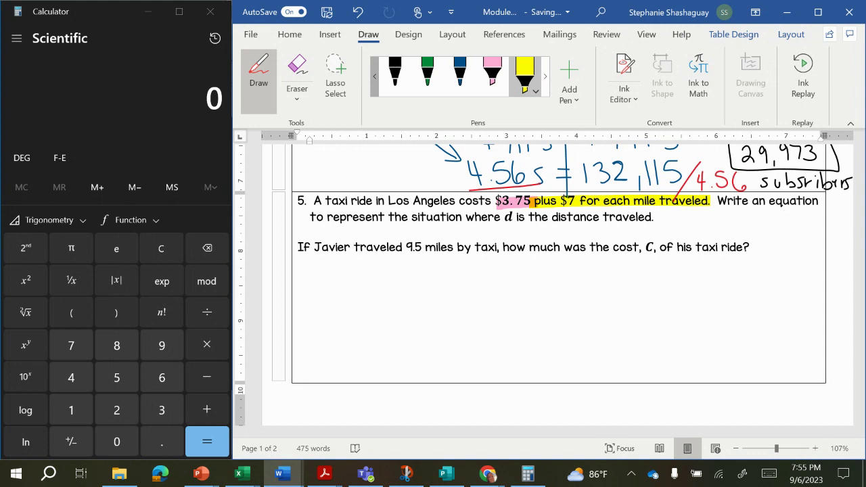
In question 5, highlight the variable d and the phrase "each mile traveled." in green.
click(544, 77)
click(568, 84)
click(524, 76)
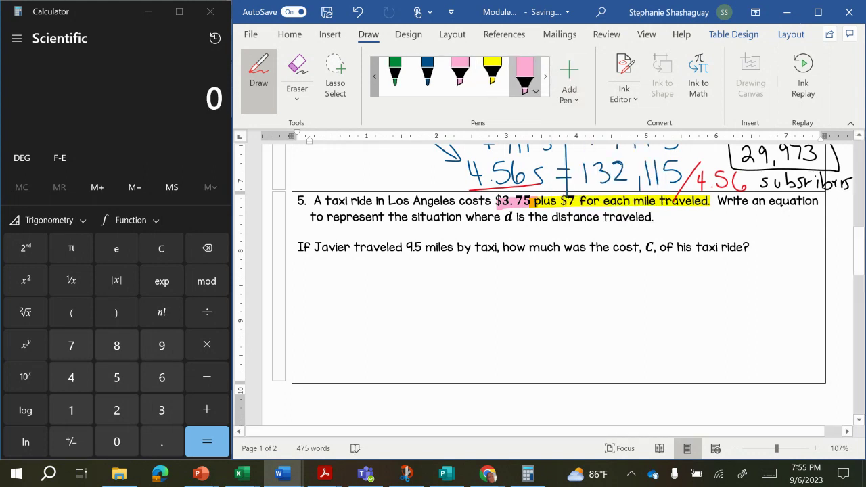
click(545, 76)
click(524, 71)
drag(509, 208, 506, 229)
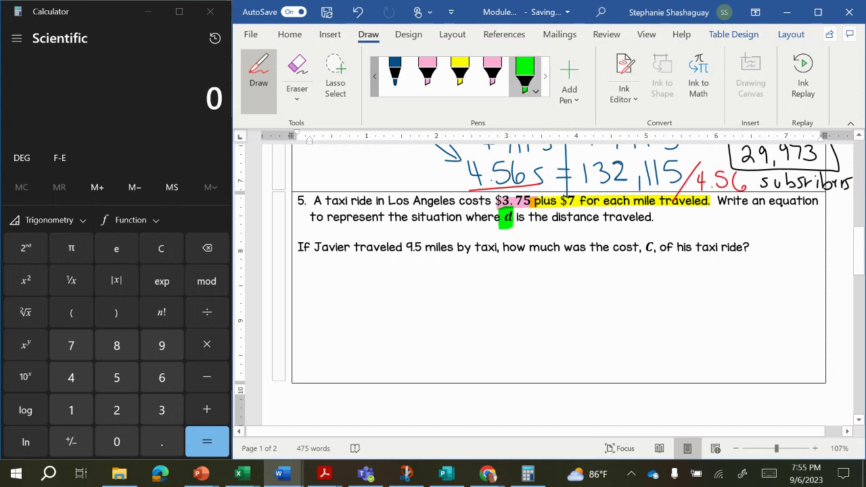
drag(605, 200, 709, 201)
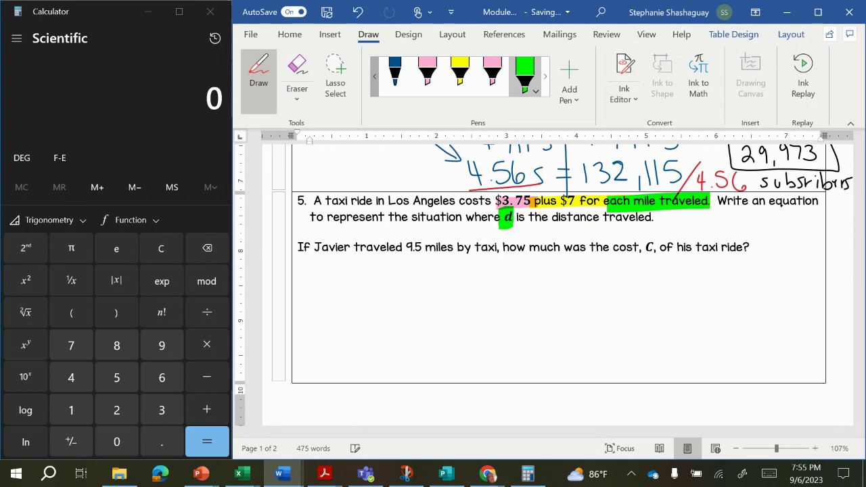
Handwrite the expression 3.75+7d in blue below question 5's text and highlight its d in green.
click(394, 71)
mouse_move(466, 263)
mouse_down()
mouse_move(459, 278)
mouse_move(522, 273)
mouse_up()
click(479, 275)
mouse_move(515, 266)
mouse_down()
mouse_move(536, 275)
mouse_move(559, 263)
mouse_move(563, 275)
mouse_up()
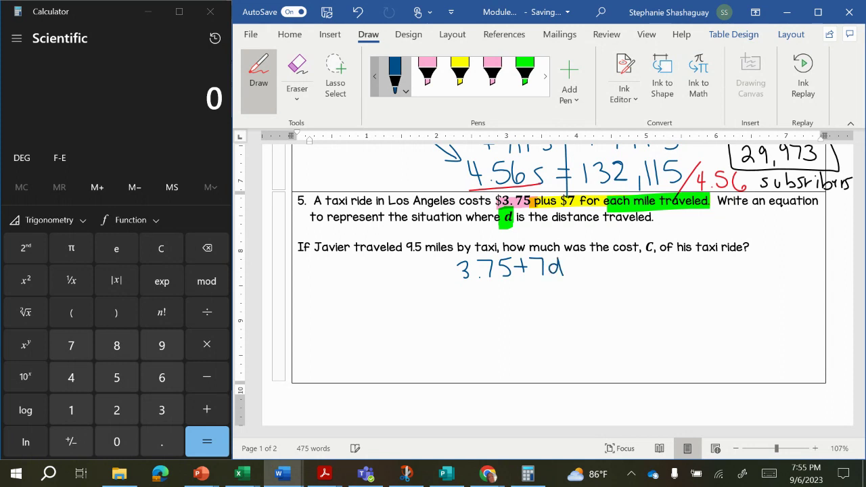
click(524, 71)
mouse_move(553, 249)
mouse_down()
mouse_move(556, 270)
mouse_move(563, 252)
mouse_move(554, 277)
mouse_up()
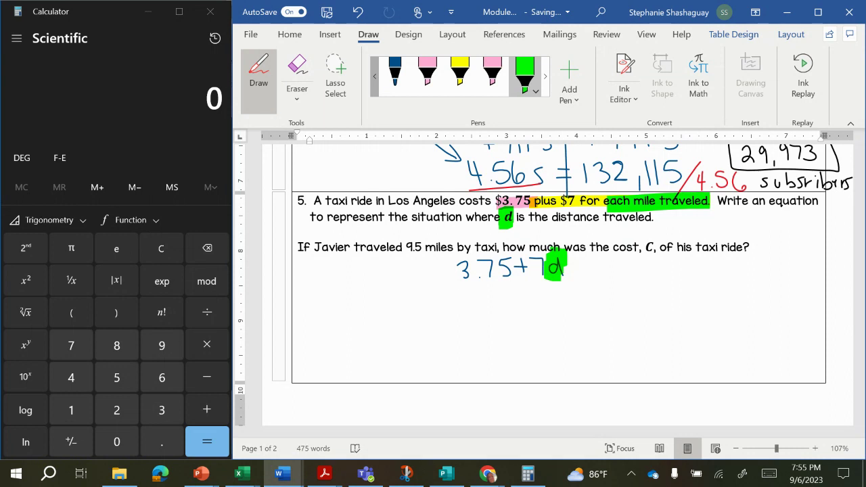
Highlight "9.5 miles" in light blue in question 5's second sentence.
click(544, 76)
click(545, 76)
click(491, 73)
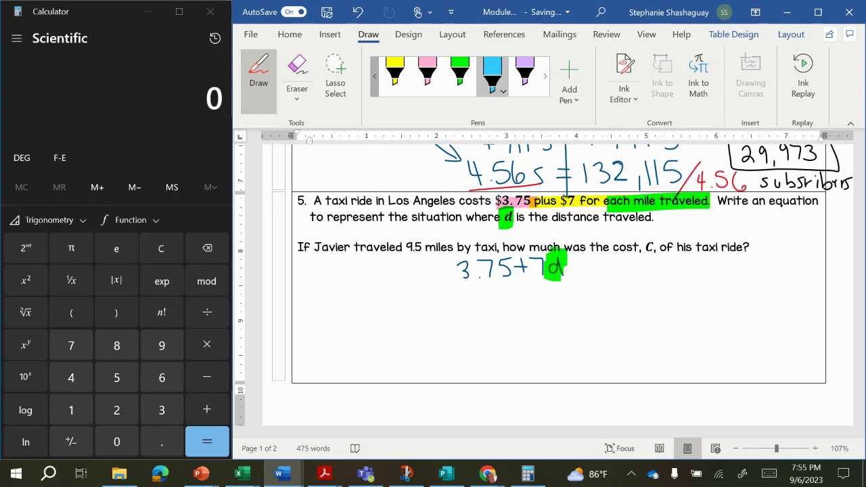
mouse_move(404, 243)
mouse_down()
mouse_move(458, 249)
mouse_move(405, 254)
mouse_up()
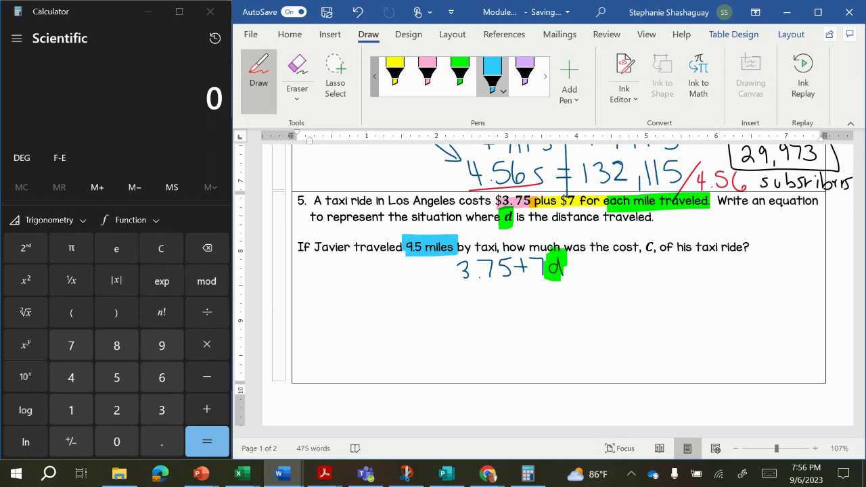
In blue ink, circle 9.5 with an arrow to the d in 3.75+7d, and complete the equation with = C.
click(395, 76)
click(395, 76)
click(372, 79)
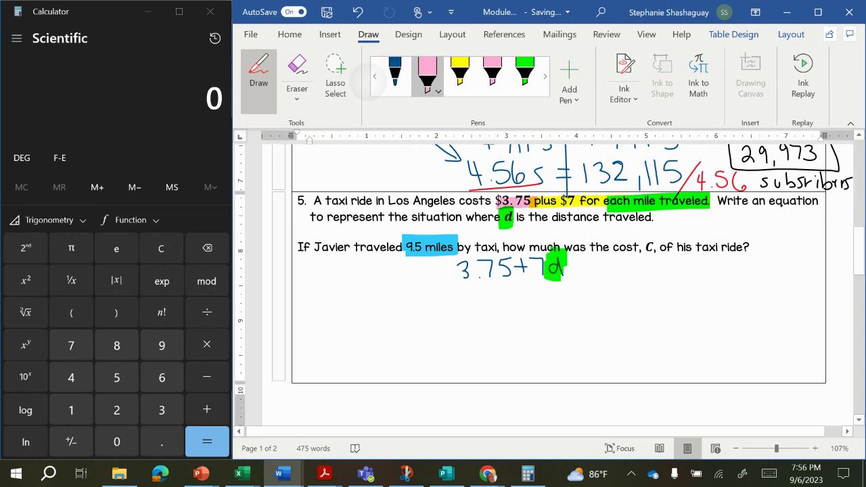
click(395, 75)
mouse_move(426, 236)
mouse_down()
mouse_move(410, 259)
mouse_move(448, 288)
mouse_move(552, 275)
mouse_move(557, 287)
mouse_move(586, 267)
mouse_move(594, 273)
mouse_up()
mouse_move(612, 269)
mouse_down()
mouse_move(631, 266)
mouse_move(632, 277)
mouse_up()
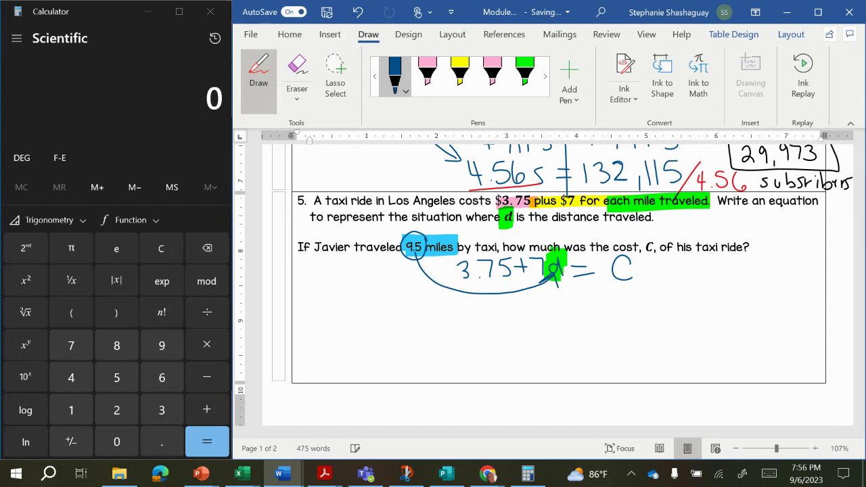
Write the substituted equation 3.75+7(9.5)=C in blue below the first equation and highlight its C in yellow.
mouse_move(453, 302)
mouse_down()
mouse_move(463, 312)
mouse_move(453, 323)
mouse_move(477, 322)
mouse_move(493, 309)
mouse_move(492, 323)
mouse_move(523, 312)
mouse_move(539, 322)
mouse_up()
click(468, 320)
mouse_move(556, 294)
mouse_down()
mouse_move(550, 320)
mouse_move(570, 308)
mouse_move(568, 321)
mouse_up()
click(578, 316)
mouse_move(598, 298)
mouse_down()
mouse_move(583, 314)
mouse_move(599, 318)
mouse_up()
mouse_move(604, 285)
mouse_down()
mouse_move(614, 311)
mouse_move(606, 327)
mouse_up()
mouse_move(663, 292)
mouse_down()
mouse_move(648, 311)
mouse_move(668, 315)
mouse_up()
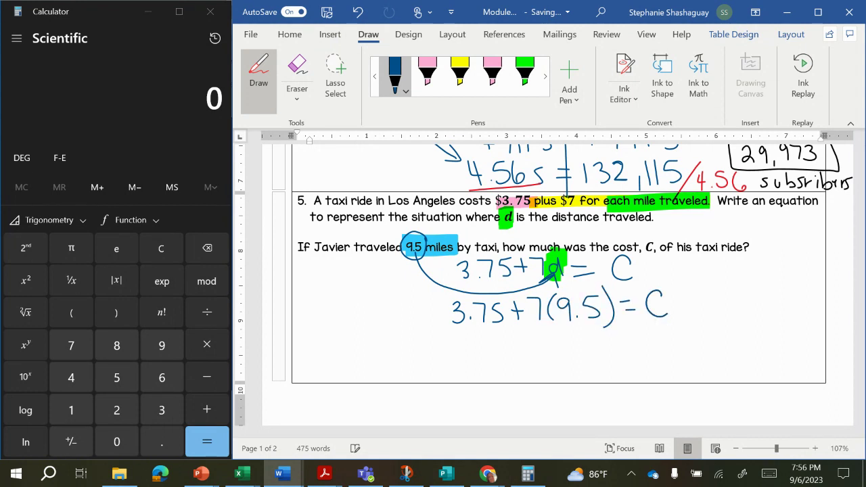
click(459, 71)
mouse_move(641, 287)
mouse_down()
mouse_move(670, 300)
mouse_move(673, 318)
mouse_up()
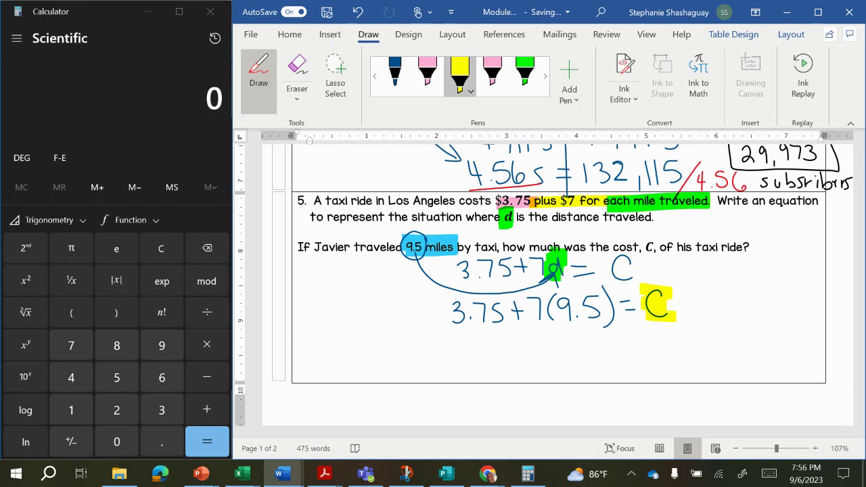
Switch to the calculator and multiply 7 by 9.5.
click(71, 345)
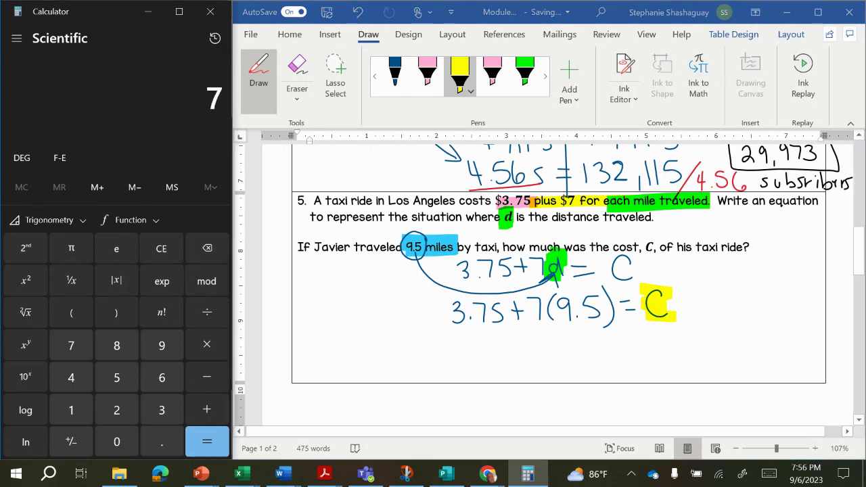
click(162, 345)
click(161, 441)
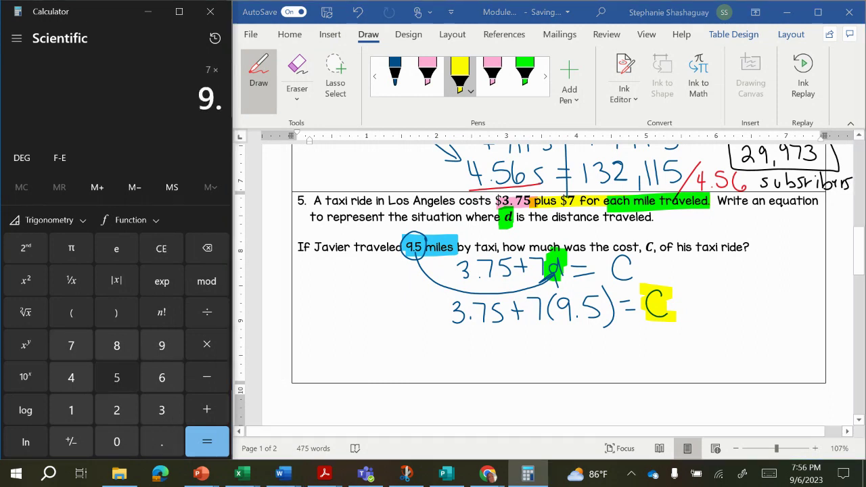
click(117, 377)
click(207, 441)
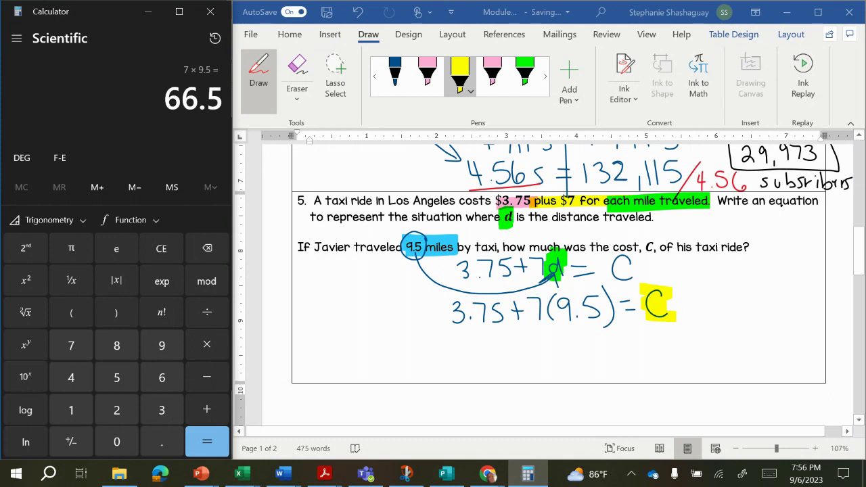
Add 3.75 to the product on the calculator.
click(206, 409)
click(161, 410)
click(162, 441)
click(71, 345)
click(116, 377)
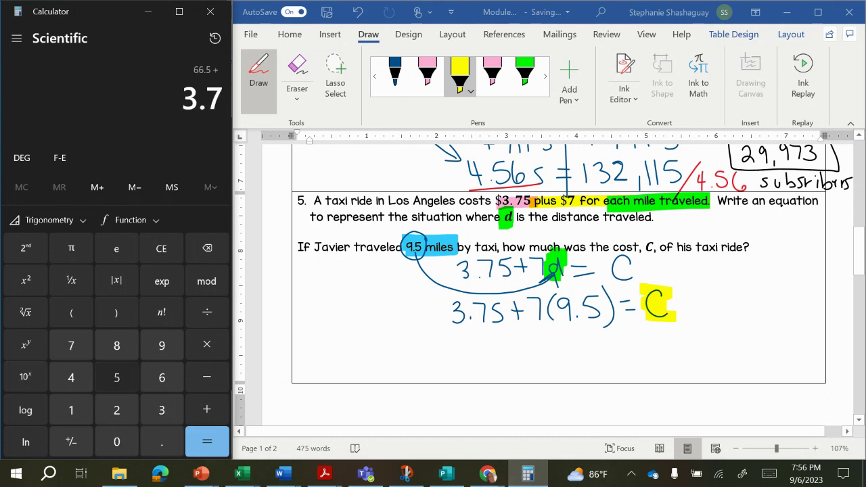
key(Return)
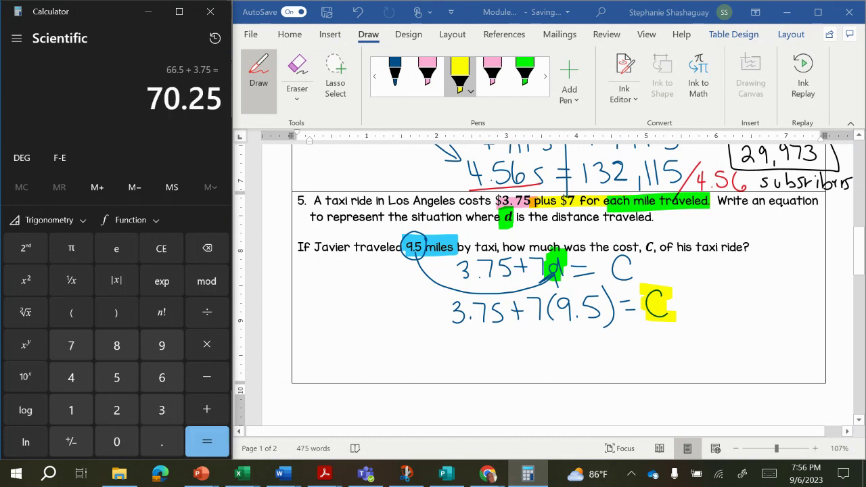
Back in the Word document, write the answer $70.25 in blue below the substituted equation and draw a box around it.
click(394, 74)
mouse_move(528, 338)
mouse_down()
mouse_move(539, 363)
mouse_move(563, 363)
mouse_up()
click(585, 357)
mouse_move(591, 338)
mouse_down()
mouse_move(613, 359)
mouse_move(616, 344)
mouse_move(622, 360)
mouse_up()
drag(618, 333, 635, 333)
mouse_move(525, 341)
mouse_down()
mouse_move(525, 357)
mouse_move(509, 369)
mouse_up()
mouse_move(575, 321)
mouse_down()
mouse_move(494, 329)
mouse_move(590, 370)
mouse_up()
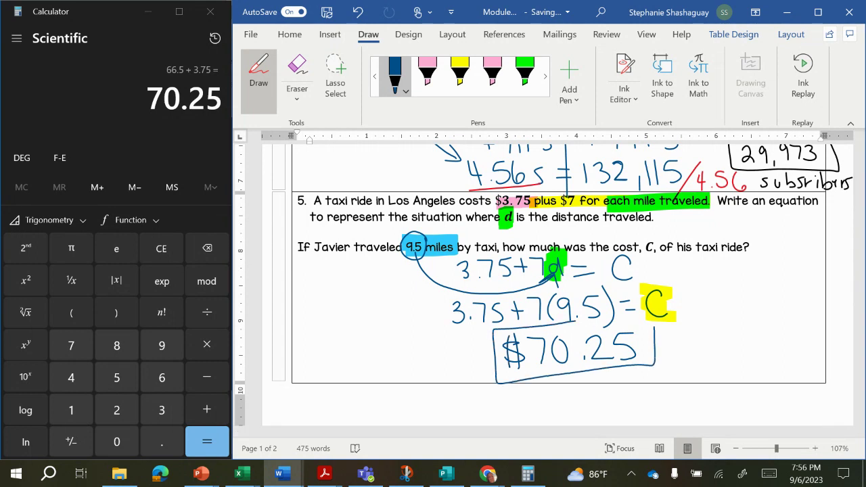
drag(653, 327, 533, 325)
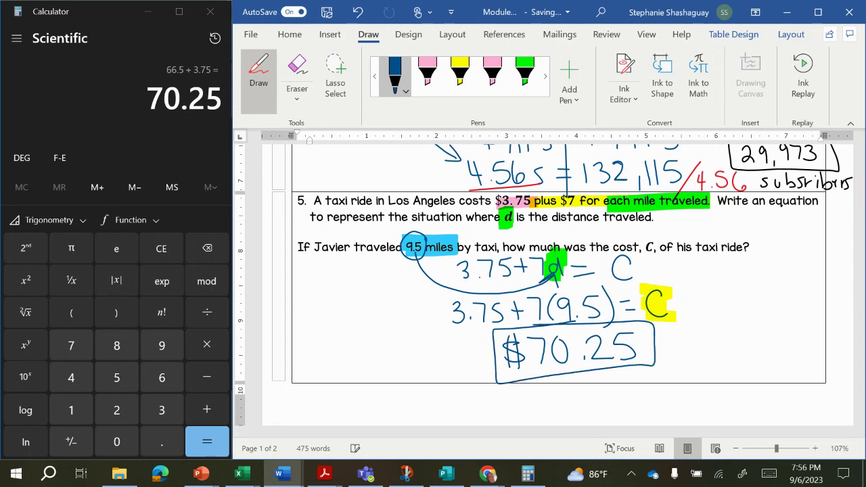